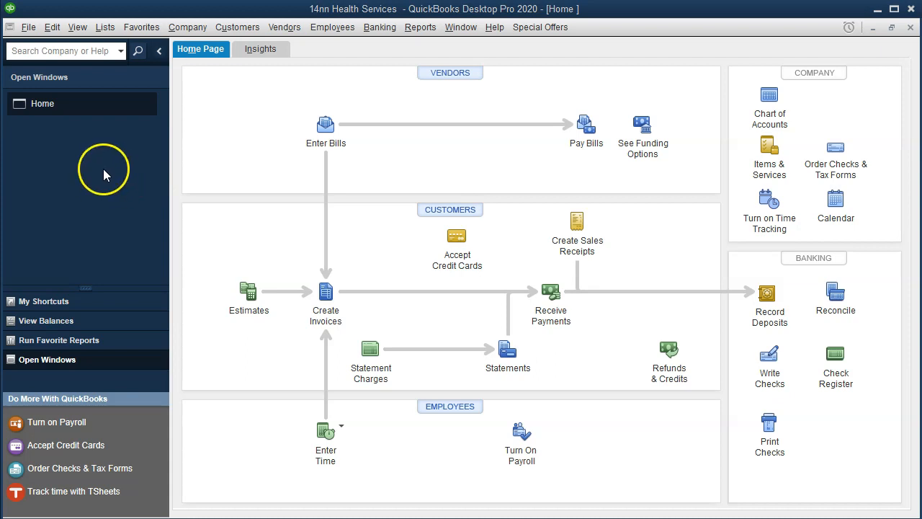
{"action": "left_click", "coordinate": [76, 28]}
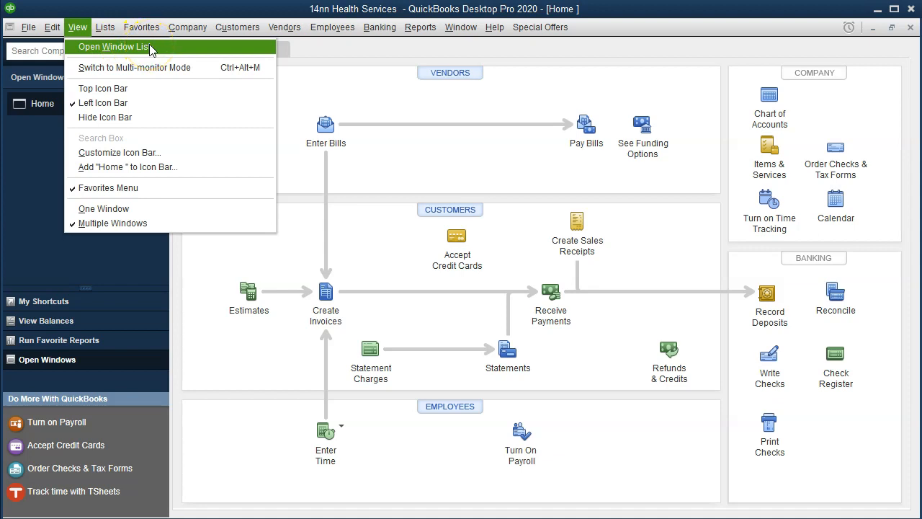
{"action": "left_click", "coordinate": [103, 198]}
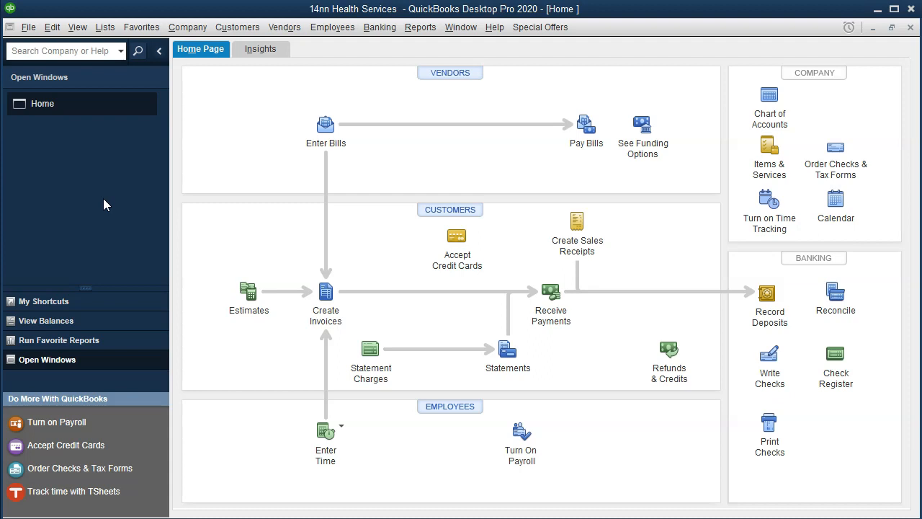
- Turn on class tracking for transactions in the company's accounting preferences and open the Class List
{"action": "left_click", "coordinate": [58, 32]}
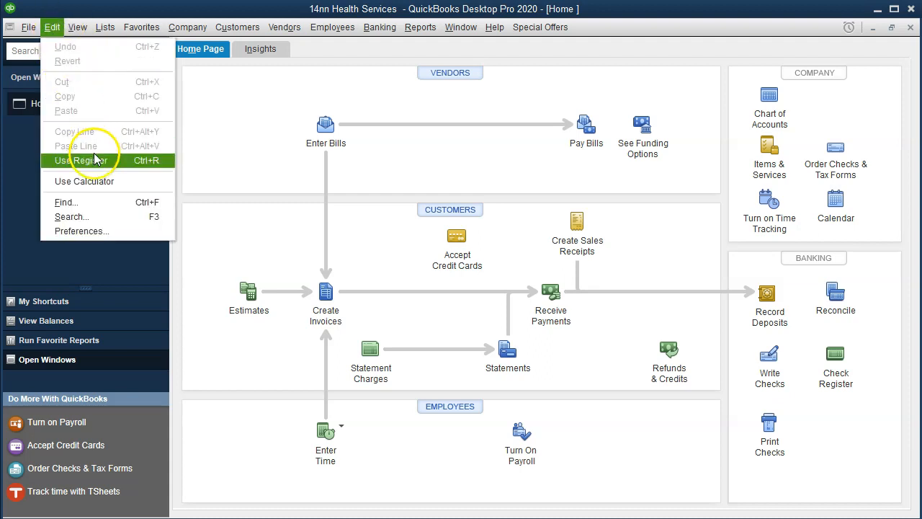
{"action": "left_click", "coordinate": [115, 231]}
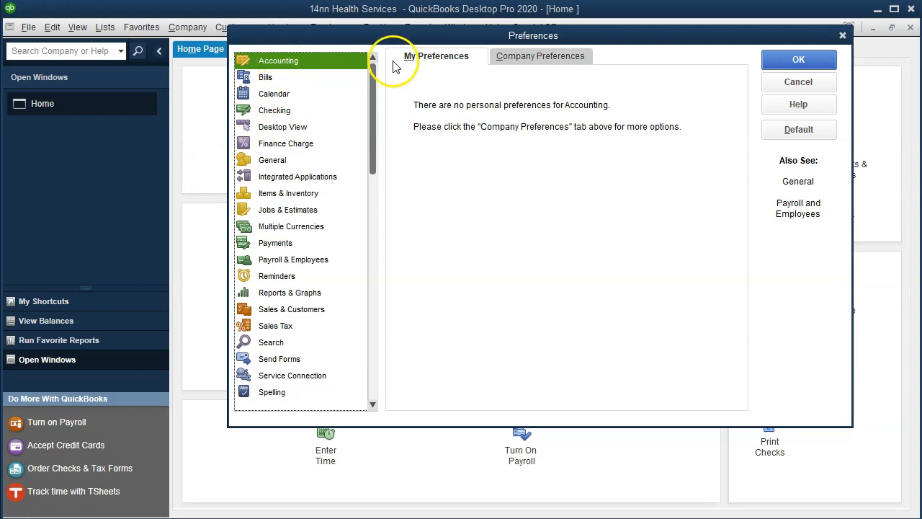
{"action": "left_click", "coordinate": [536, 59]}
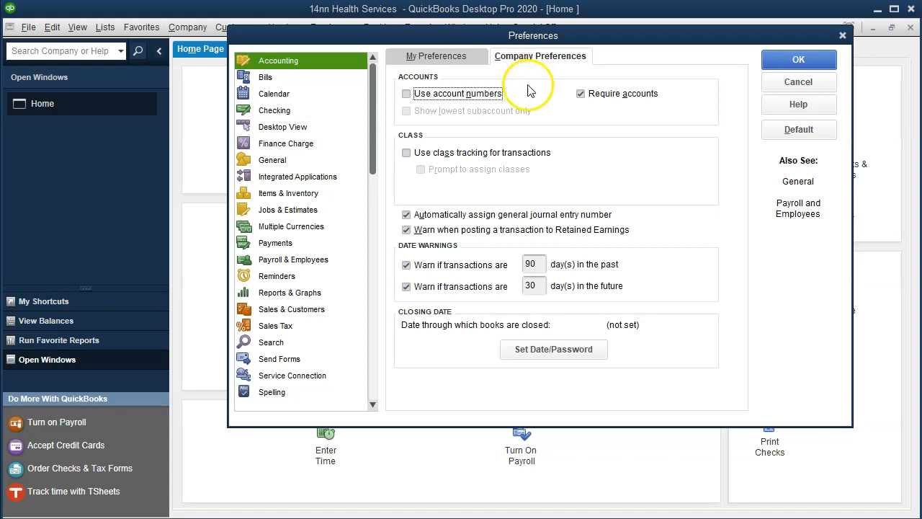
{"action": "left_click", "coordinate": [407, 154]}
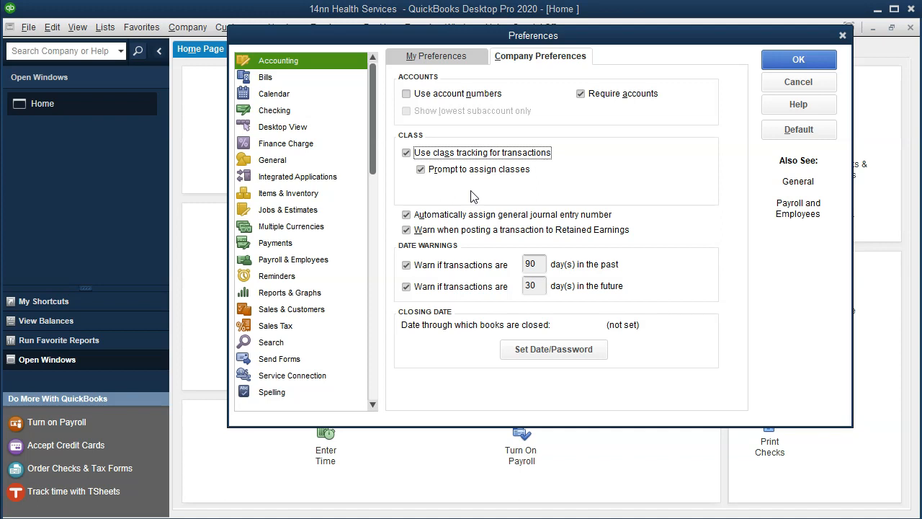
{"action": "left_click", "coordinate": [776, 65]}
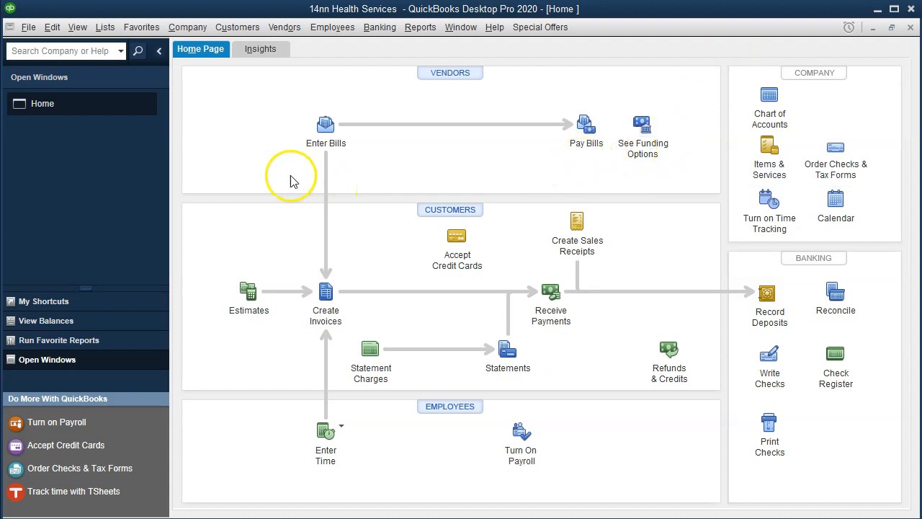
{"action": "left_click", "coordinate": [104, 29]}
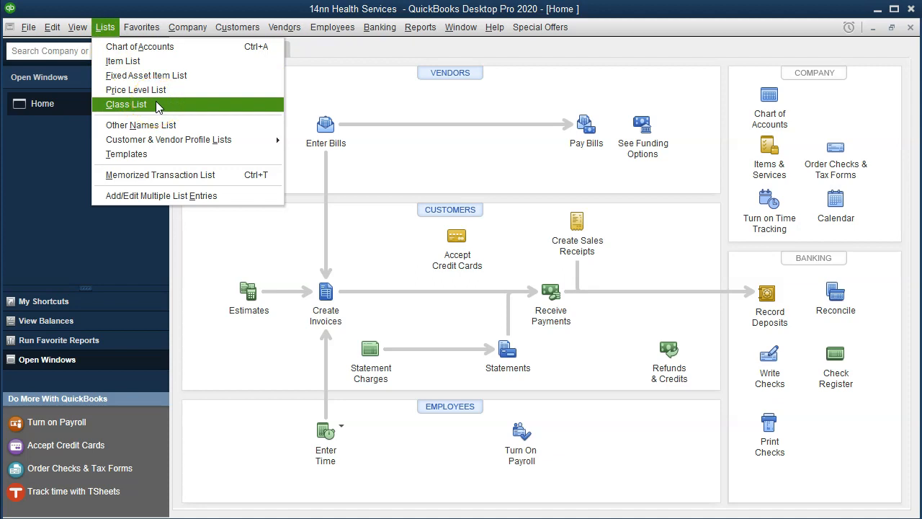
{"action": "left_click", "coordinate": [126, 105]}
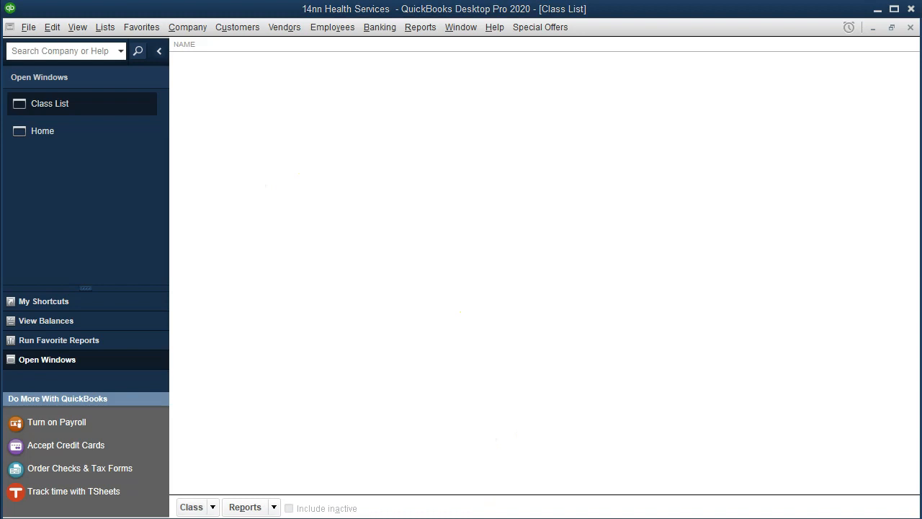
- Switch to the 14nn - Copy.xlsx workbook in Excel and review the Example sheet's trial balance, Statement of Cash Flows and its reconciliation
{"action": "left_click_drag", "start_coordinate": [921, 0], "coordinate": [660, 8]}
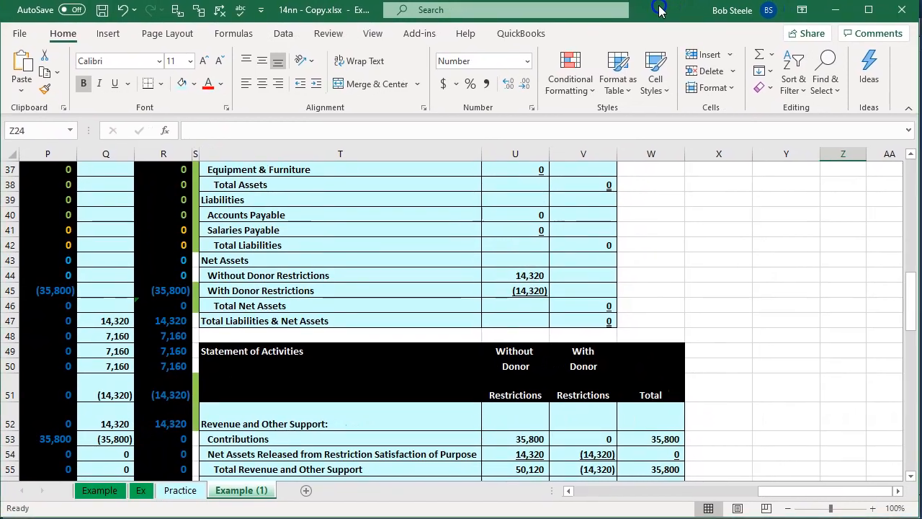
{"action": "left_click", "coordinate": [99, 490]}
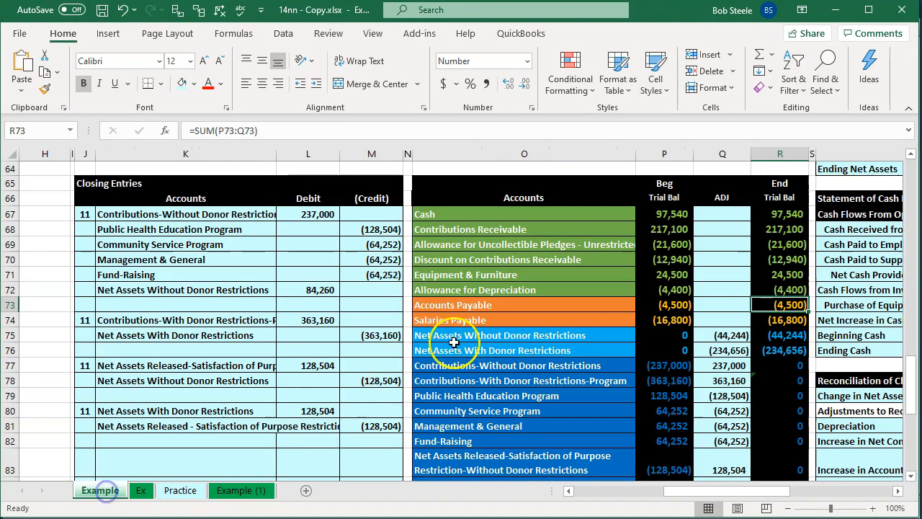
{"action": "left_click", "coordinate": [454, 343]}
{"action": "key", "text": "Right"}
{"action": "key", "text": "Right"}
{"action": "key", "text": "Right"}
{"action": "key", "text": "Right"}
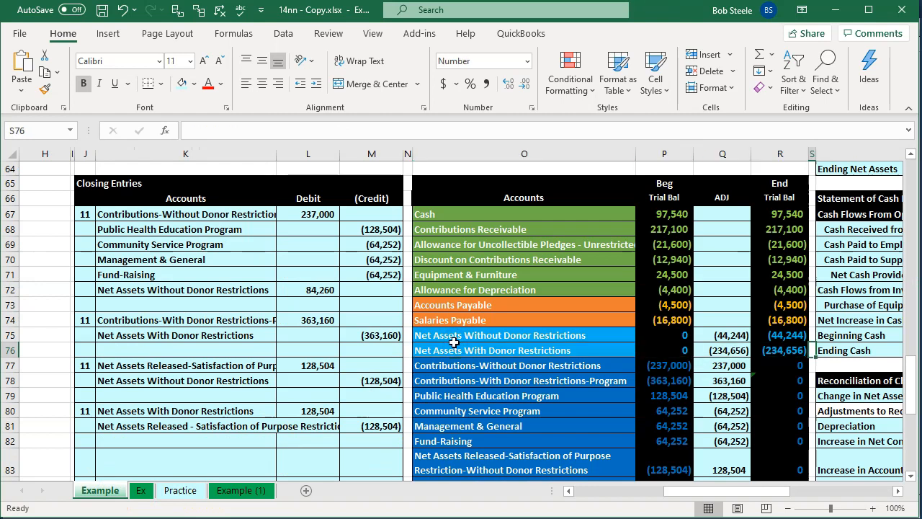
{"action": "key", "text": "Right"}
{"action": "key", "text": "Right"}
{"action": "key", "text": "Right"}
{"action": "key", "text": "Right"}
{"action": "key", "text": "Right"}
{"action": "left_click", "coordinate": [454, 343]}
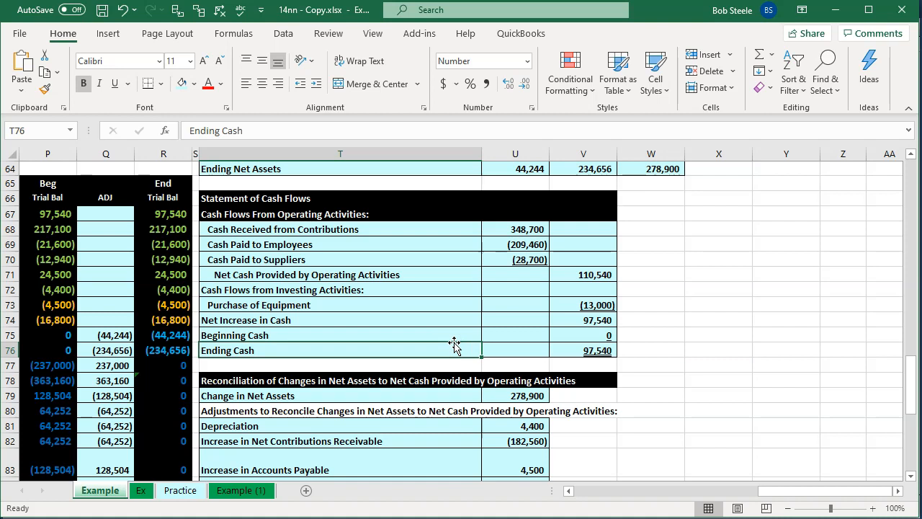
{"action": "key", "text": "Left"}
{"action": "key", "text": "Left"}
{"action": "key", "text": "Left"}
{"action": "key", "text": "Left"}
{"action": "key", "text": "Left"}
{"action": "key", "text": "Left"}
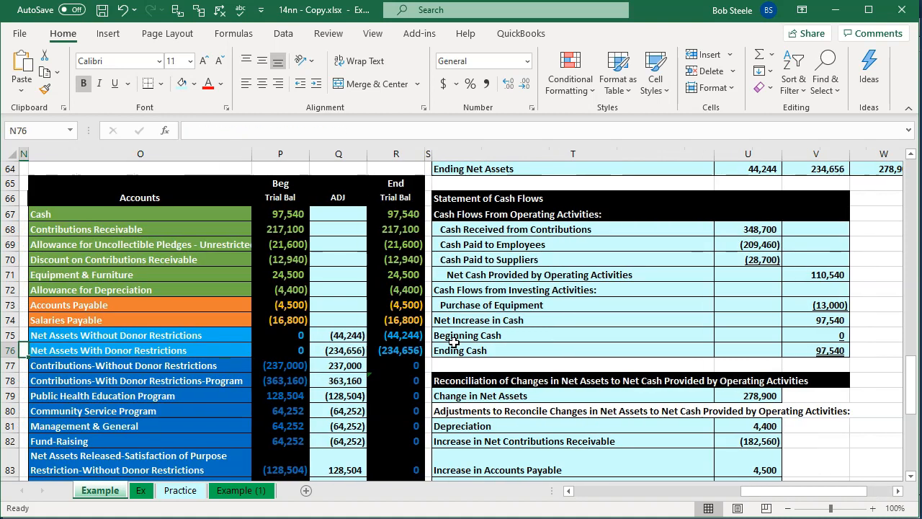
{"action": "scroll", "coordinate": [454, 343], "scroll_direction": "down", "scroll_amount": 3}
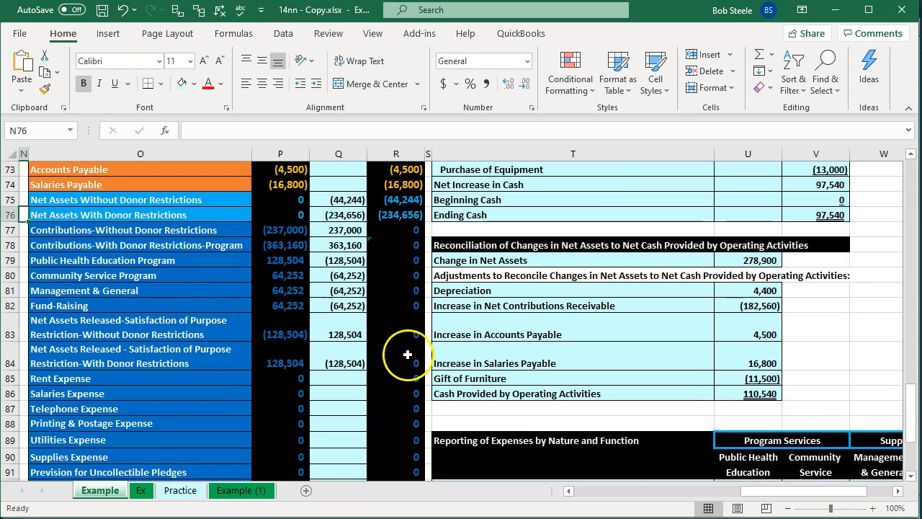
{"action": "left_click", "coordinate": [725, 333]}
- Examine the Statement of Activities on the Example sheet, comparing the columns without and with donor restrictions
{"action": "scroll", "coordinate": [724, 334], "scroll_direction": "up", "scroll_amount": 2}
{"action": "scroll", "coordinate": [724, 333], "scroll_direction": "up", "scroll_amount": 7}
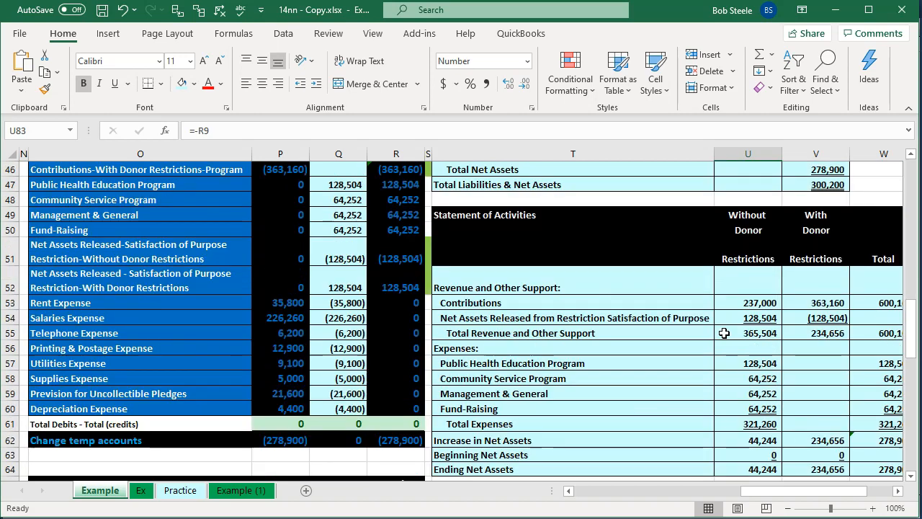
{"action": "left_click", "coordinate": [724, 333]}
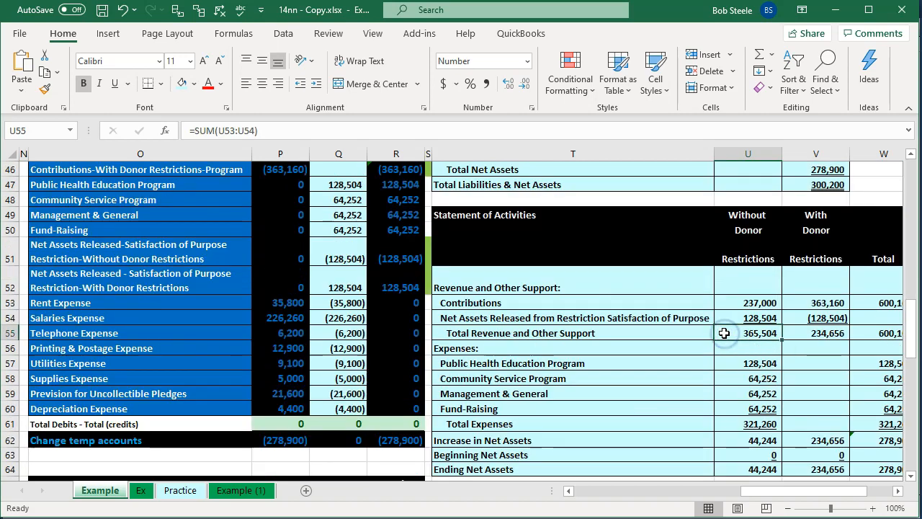
{"action": "key", "text": "Right"}
{"action": "key", "text": "Right"}
{"action": "key", "text": "Right"}
{"action": "key", "text": "Right"}
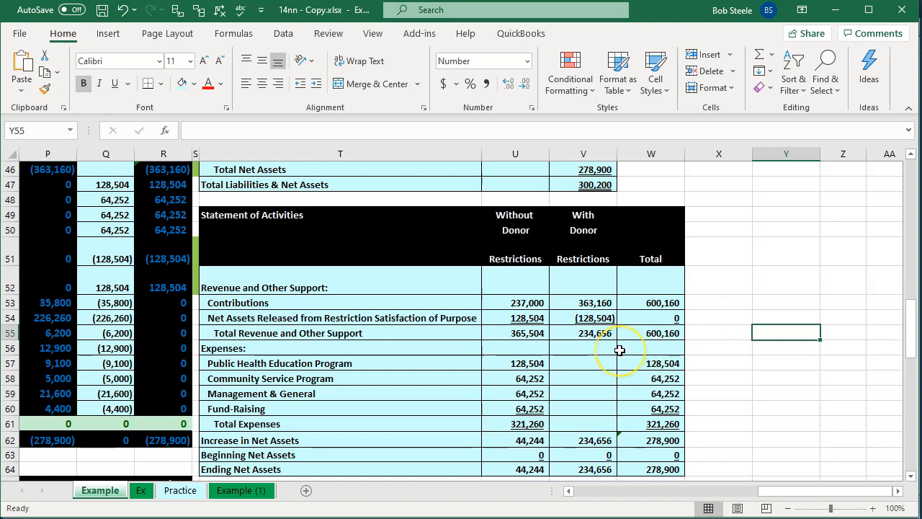
{"action": "left_click", "coordinate": [523, 216]}
{"action": "left_click", "coordinate": [575, 215]}
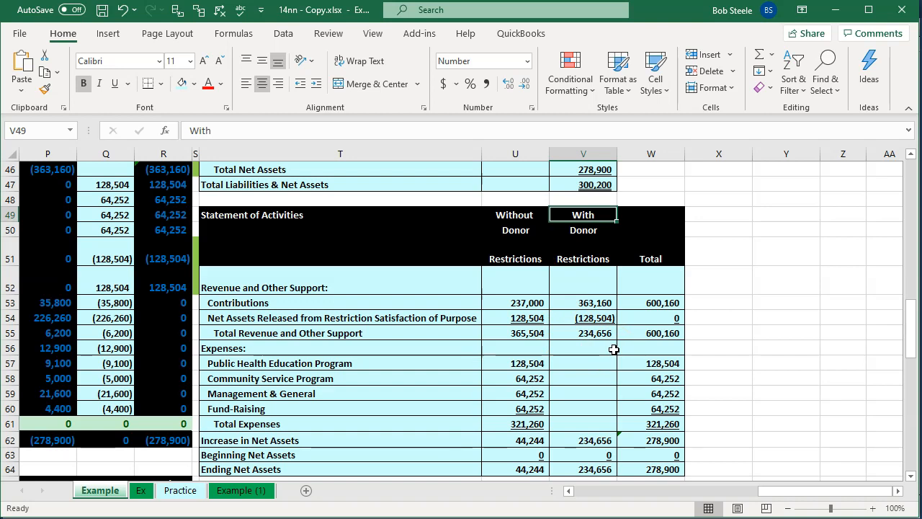
{"action": "scroll", "coordinate": [614, 350], "scroll_direction": "down", "scroll_amount": 1}
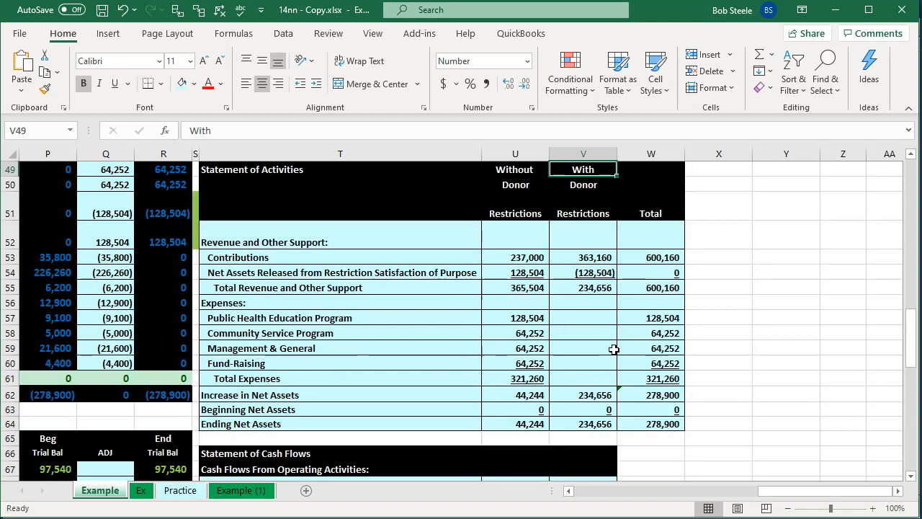
- Review the program expenses and the Reporting of Expenses by Nature and Function table, and return to the Statement of Activities' donor restriction headings
{"action": "left_click", "coordinate": [330, 318]}
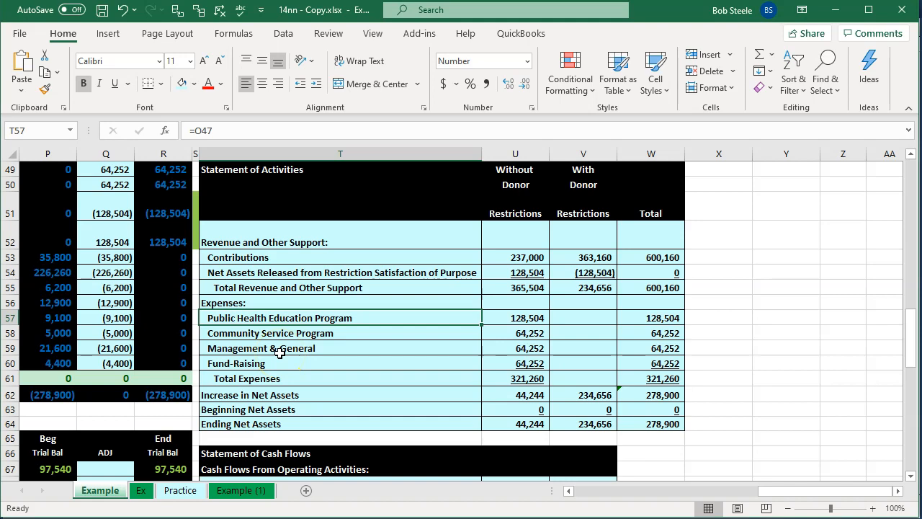
{"action": "scroll", "coordinate": [279, 353], "scroll_direction": "up", "scroll_amount": 4}
{"action": "scroll", "coordinate": [279, 353], "scroll_direction": "down", "scroll_amount": 5}
{"action": "scroll", "coordinate": [279, 352], "scroll_direction": "down", "scroll_amount": 12}
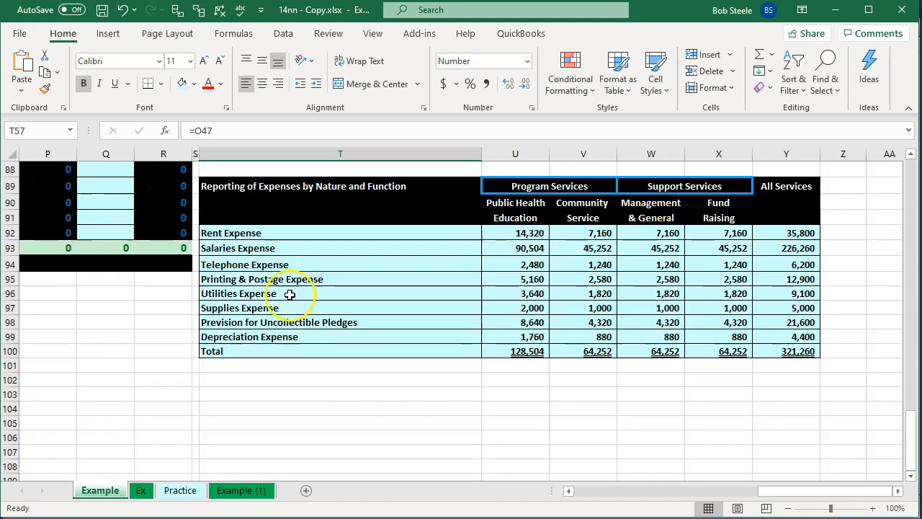
{"action": "left_click", "coordinate": [290, 294]}
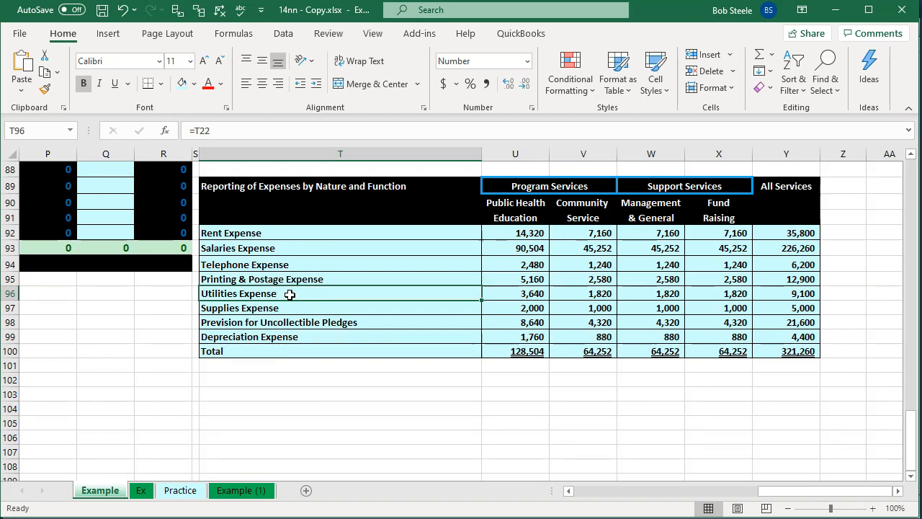
{"action": "left_click", "coordinate": [318, 233]}
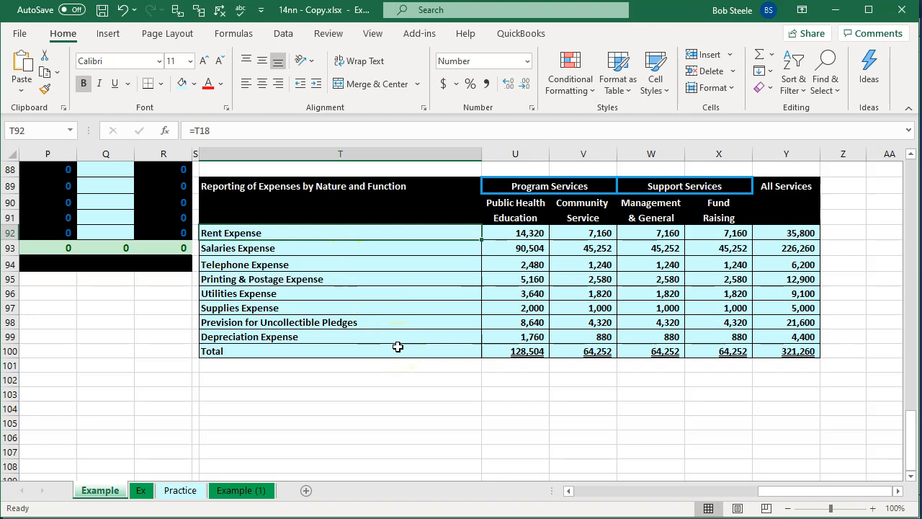
{"action": "scroll", "coordinate": [398, 347], "scroll_direction": "up", "scroll_amount": 10}
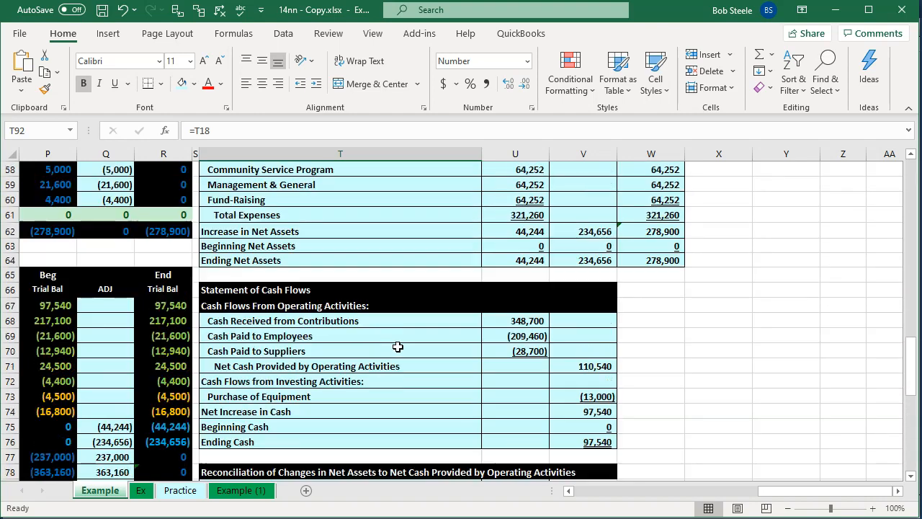
{"action": "scroll", "coordinate": [398, 346], "scroll_direction": "up", "scroll_amount": 4}
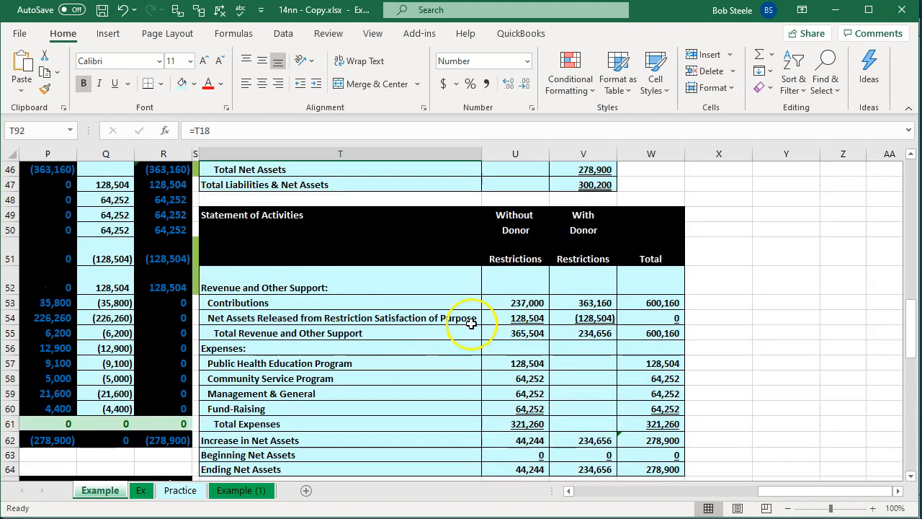
{"action": "left_click", "coordinate": [521, 229]}
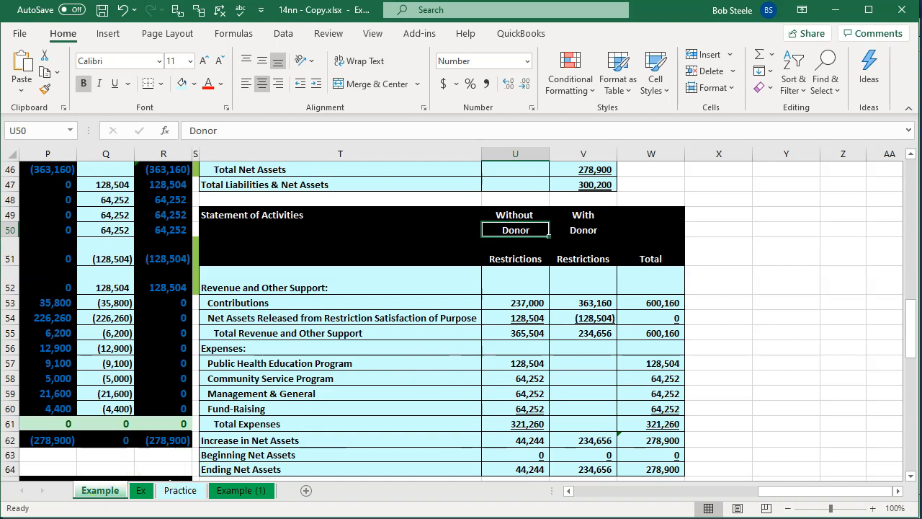
- Switch back to QuickBooks and add a new class named Unrestricted to the Class List
{"action": "left_click", "coordinate": [77, 518]}
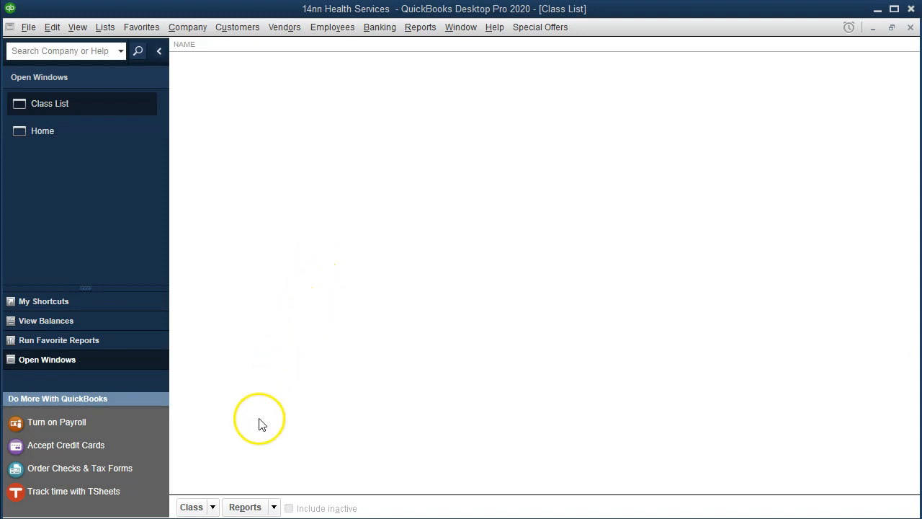
{"action": "left_click", "coordinate": [213, 508]}
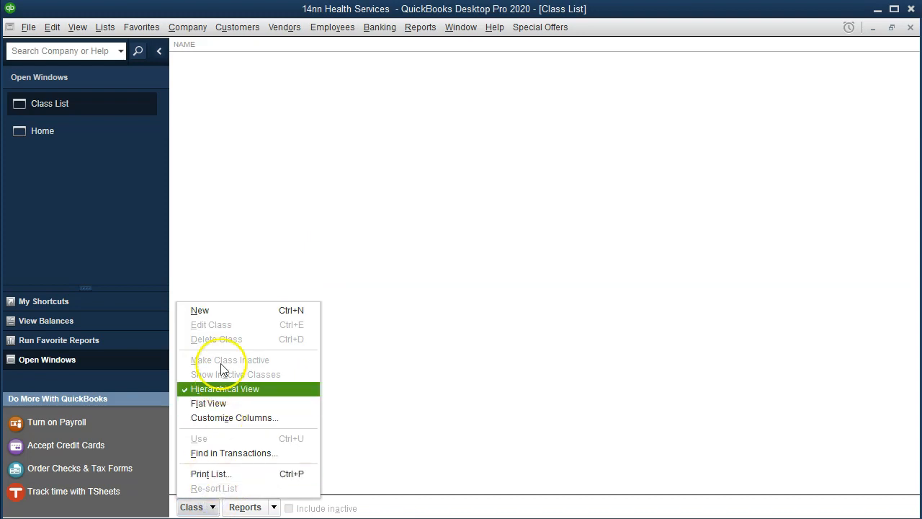
{"action": "left_click", "coordinate": [243, 310]}
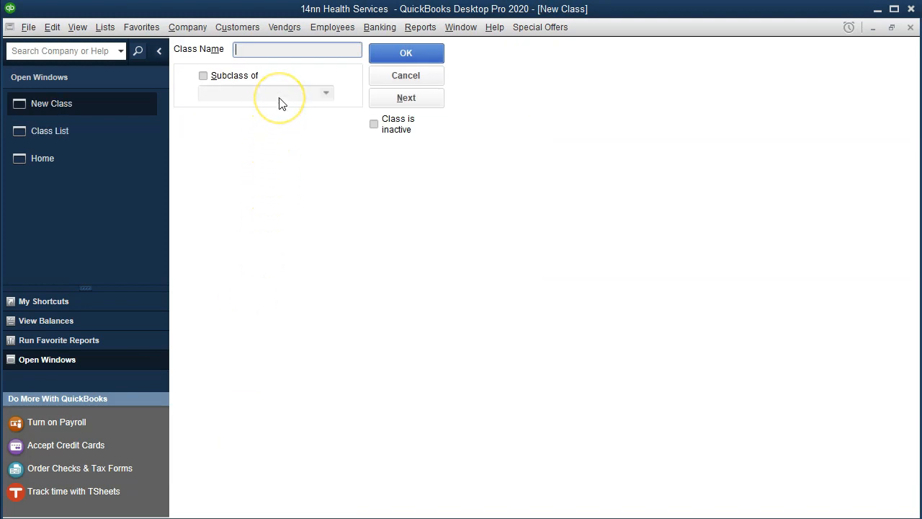
{"action": "type", "text": "Unrestricted"}
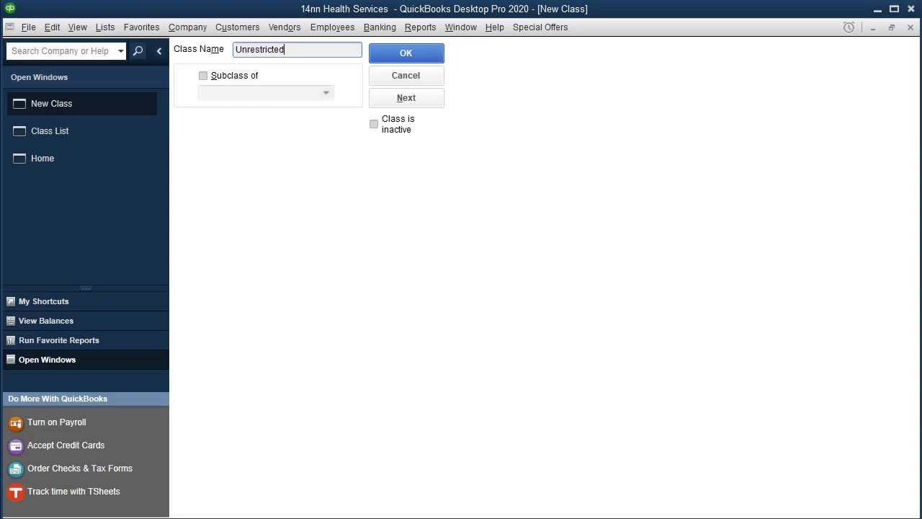
{"action": "left_click", "coordinate": [431, 53]}
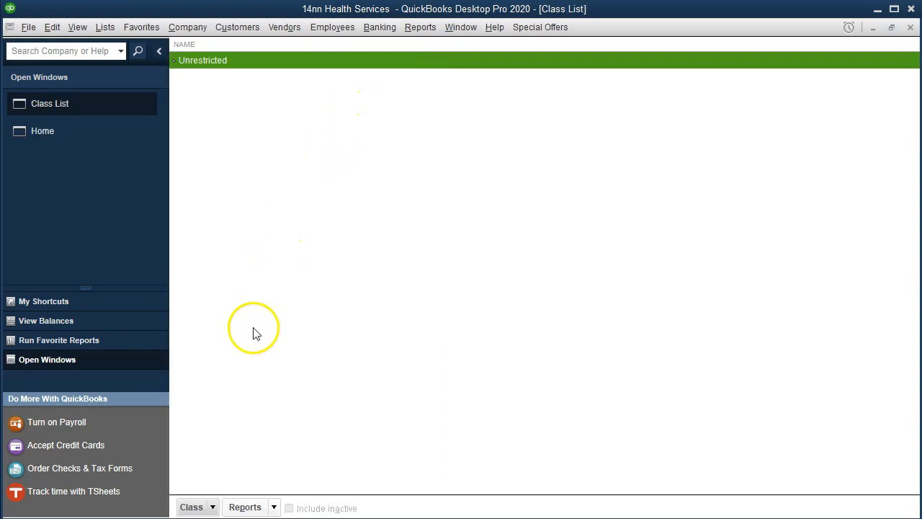
- Add a second class named Restricted to the Class List
{"action": "left_click", "coordinate": [215, 507]}
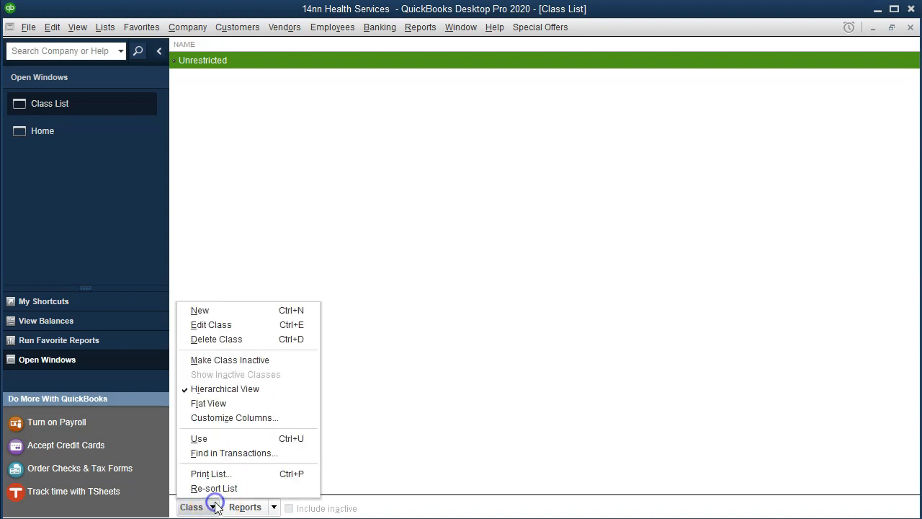
{"action": "left_click", "coordinate": [236, 313]}
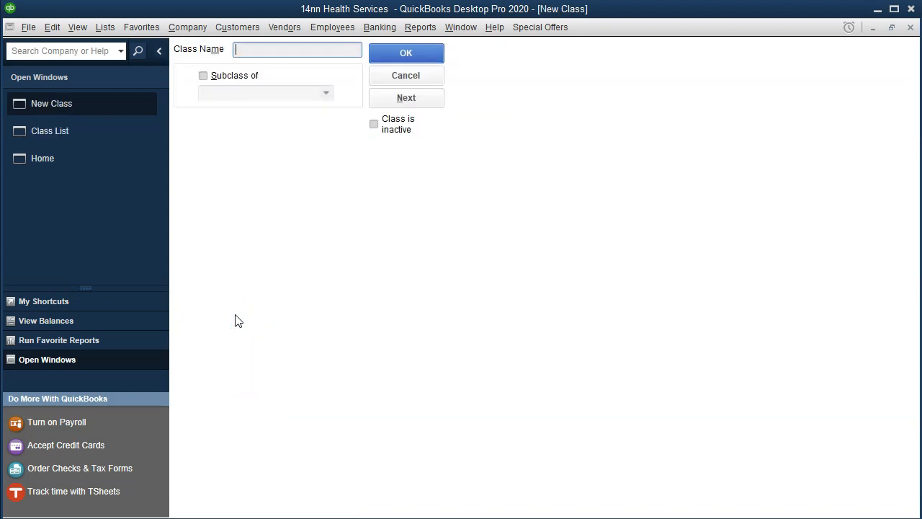
{"action": "type", "text": "Restricted"}
{"action": "left_click", "coordinate": [439, 63]}
{"action": "left_click", "coordinate": [438, 60]}
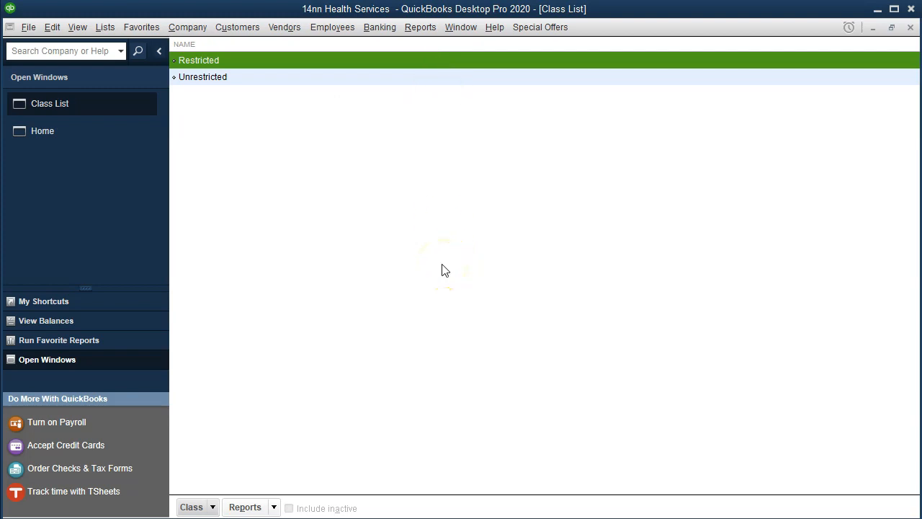
- Switch to the Excel workbook and examine the Expenses table's headings for Public Health Education, Community Service, Management & General and Fund-Raising
{"action": "left_click", "coordinate": [461, 397]}
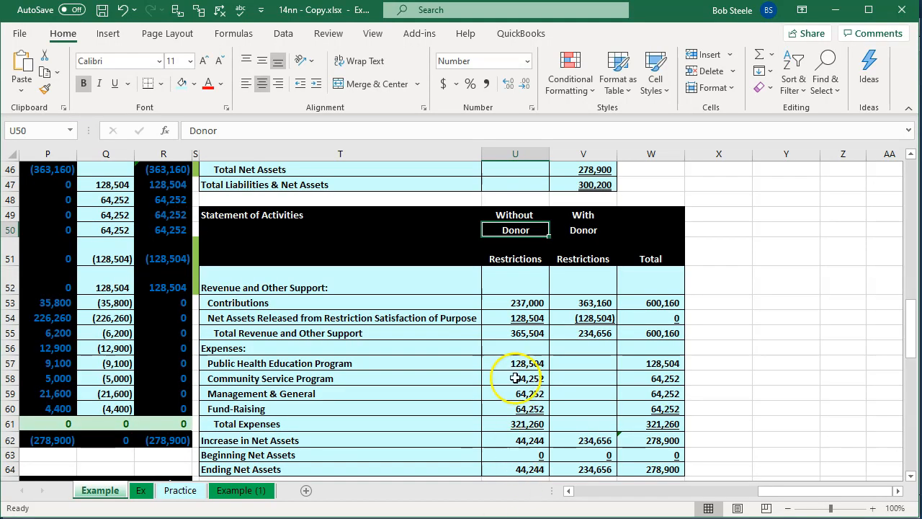
{"action": "left_click", "coordinate": [515, 378]}
{"action": "scroll", "coordinate": [516, 378], "scroll_direction": "up", "scroll_amount": 5}
{"action": "scroll", "coordinate": [511, 380], "scroll_direction": "down", "scroll_amount": 1}
{"action": "scroll", "coordinate": [511, 380], "scroll_direction": "up", "scroll_amount": 8}
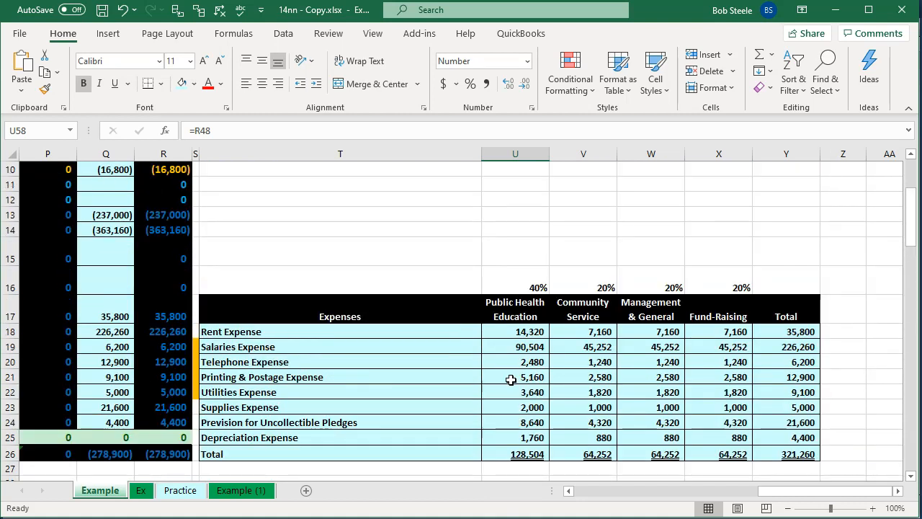
{"action": "left_click", "coordinate": [508, 320]}
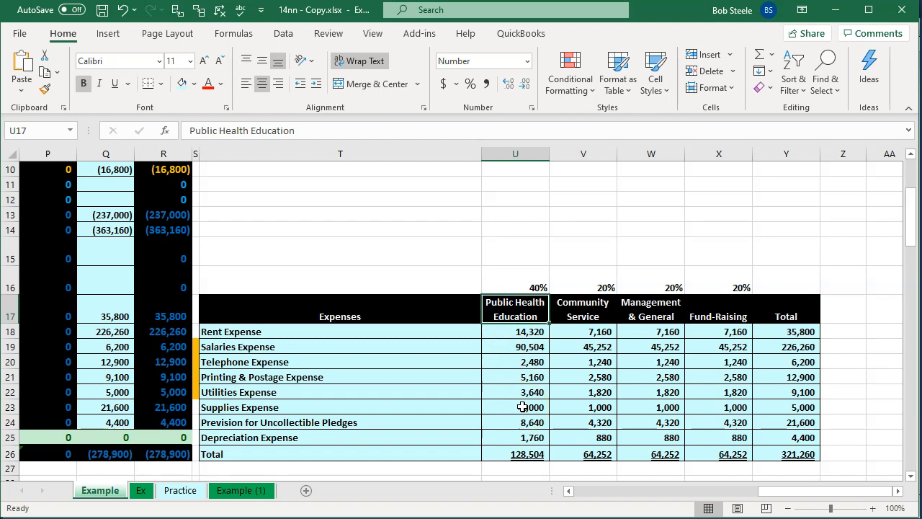
{"action": "key", "text": "Right"}
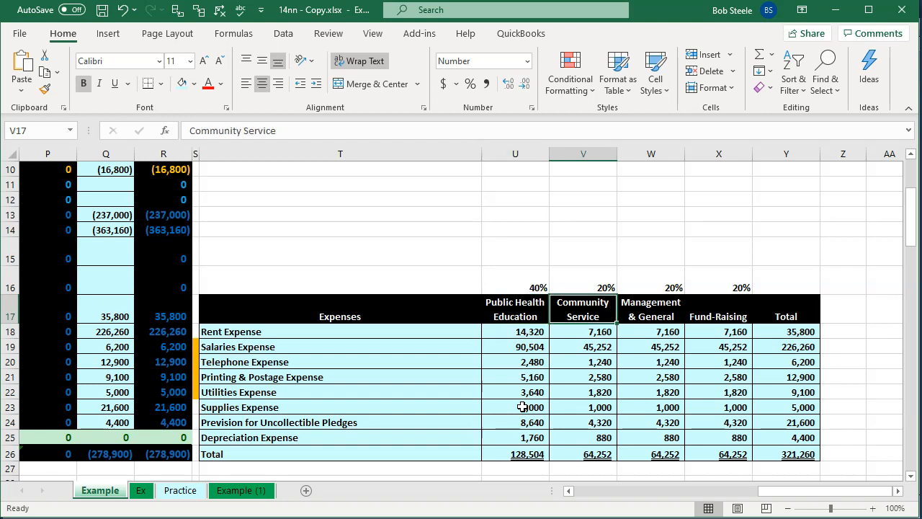
{"action": "key", "text": "Right"}
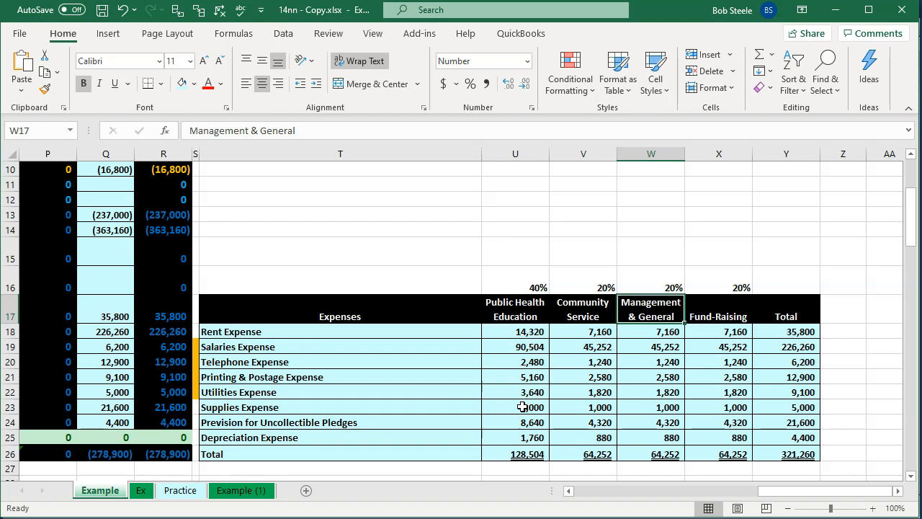
{"action": "key", "text": "Right"}
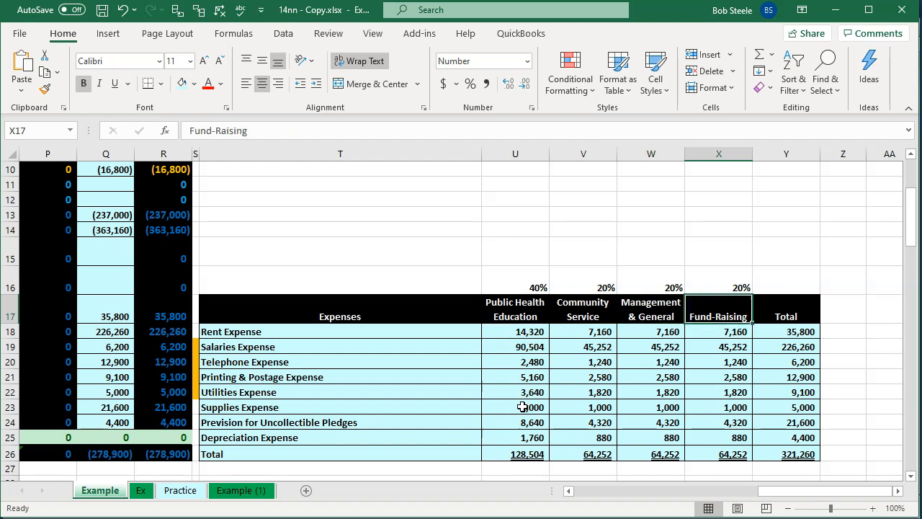
{"action": "key", "text": "Left"}
{"action": "key", "text": "Left"}
{"action": "key", "text": "Left"}
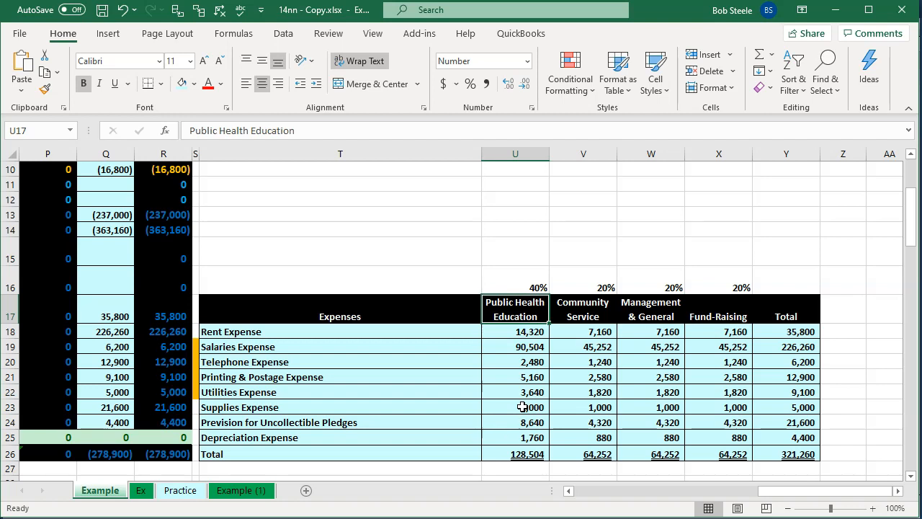
{"action": "key", "text": "Right"}
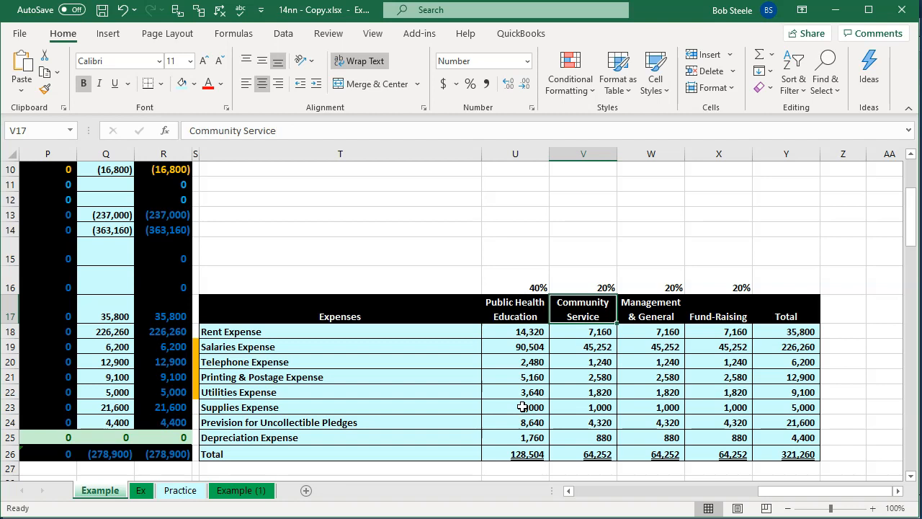
{"action": "key", "text": "Right"}
{"action": "key", "text": "Right"}
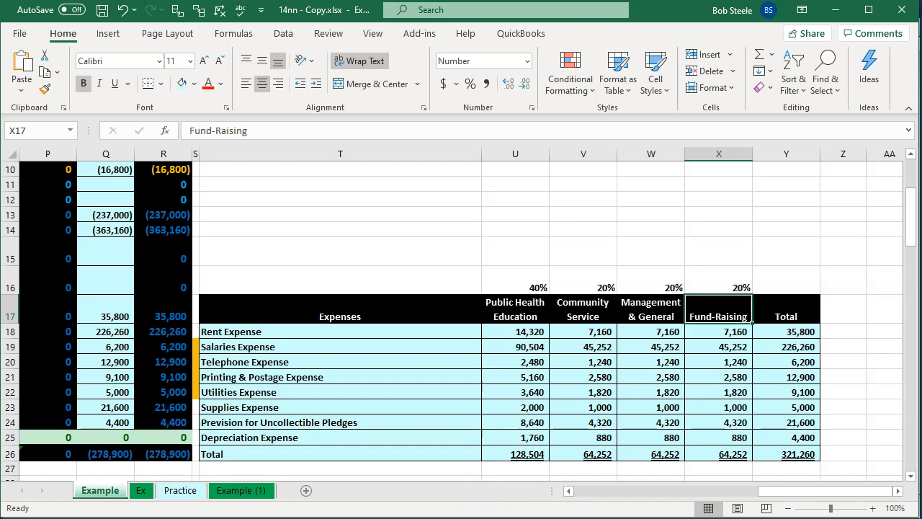
- Switch back to QuickBooks and start a new class from the Class List
{"action": "left_click", "coordinate": [471, 518]}
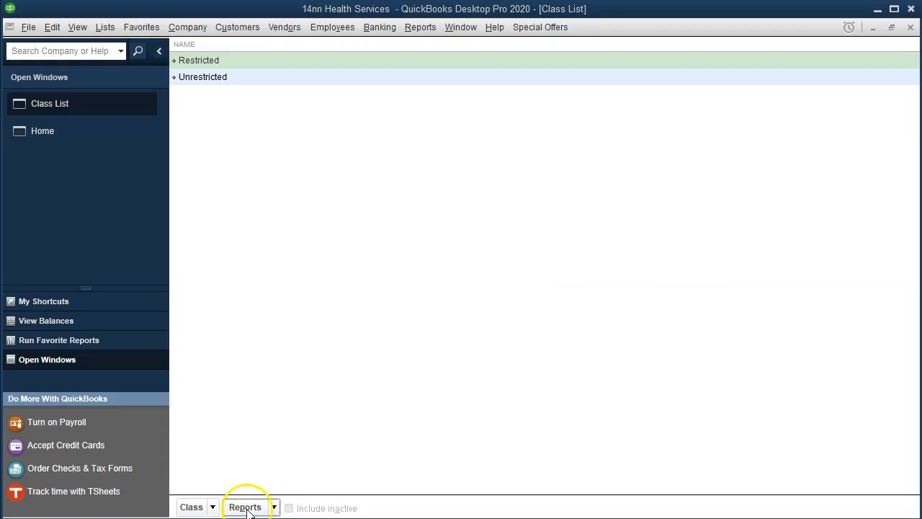
{"action": "left_click", "coordinate": [212, 508]}
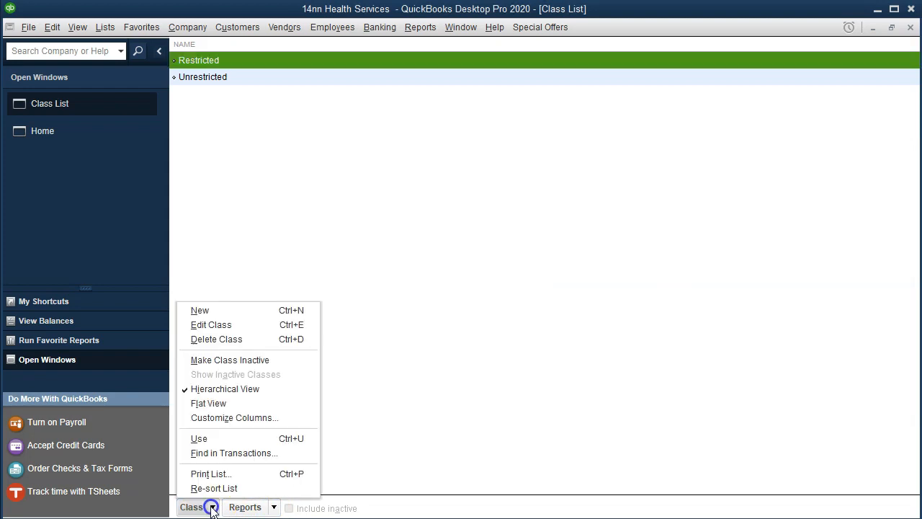
{"action": "left_click", "coordinate": [206, 314]}
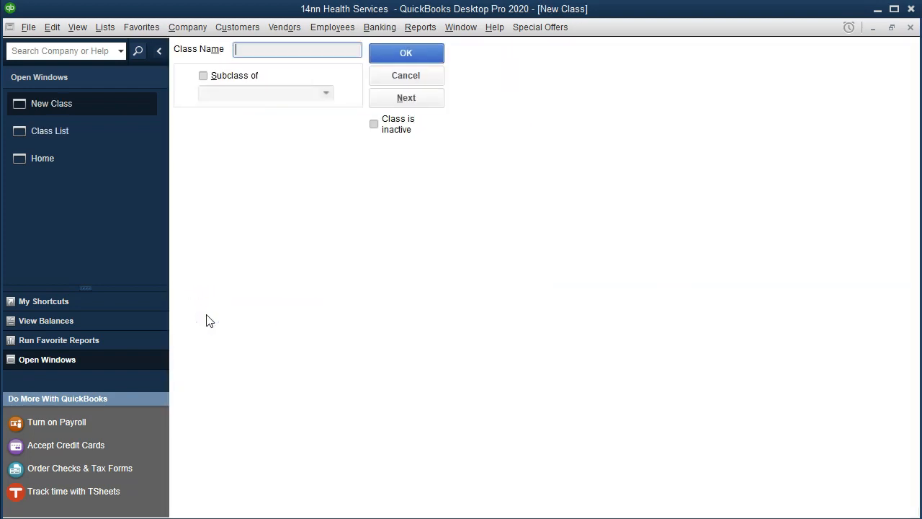
{"action": "type", "text": "Education"}
{"action": "key", "text": "BackSpace"}
{"action": "key", "text": "BackSpace"}
{"action": "key", "text": "BackSpace"}
{"action": "key", "text": "BackSpace"}
{"action": "key", "text": "BackSpace"}
{"action": "key", "text": "BackSpace"}
{"action": "key", "text": "BackSpace"}
{"action": "key", "text": "BackSpace"}
{"action": "key", "text": "BackSpace"}
- Name the new class Programs and save it as a subclass of Unrestricted
{"action": "type", "text": "Programs"}
{"action": "left_click", "coordinate": [204, 75]}
{"action": "left_click", "coordinate": [325, 93]}
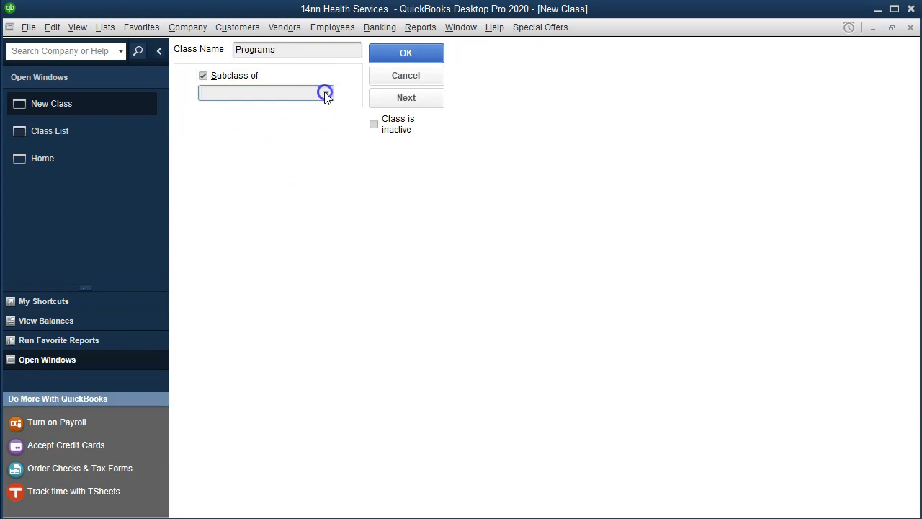
{"action": "left_click", "coordinate": [242, 163]}
{"action": "left_click", "coordinate": [388, 58]}
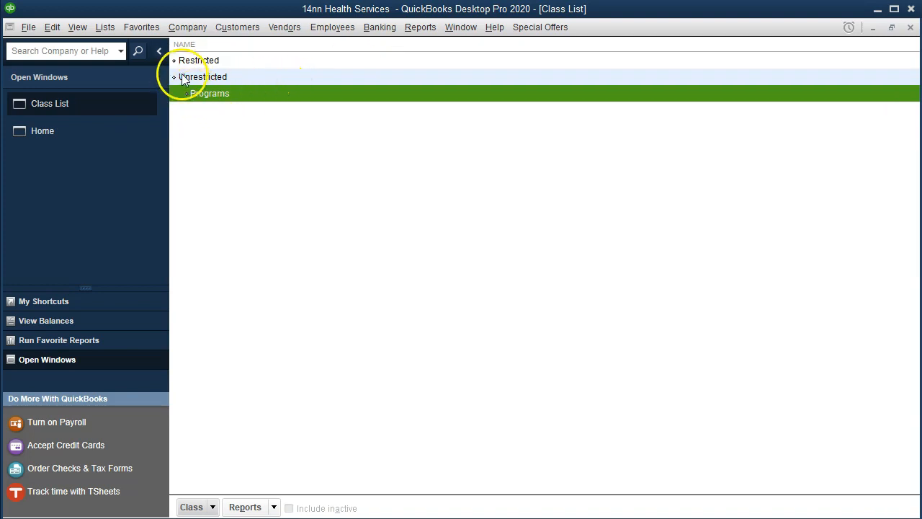
- Add a new class named Education as a subclass of Unrestricted:Programs
{"action": "left_click", "coordinate": [206, 112]}
{"action": "left_click", "coordinate": [213, 507]}
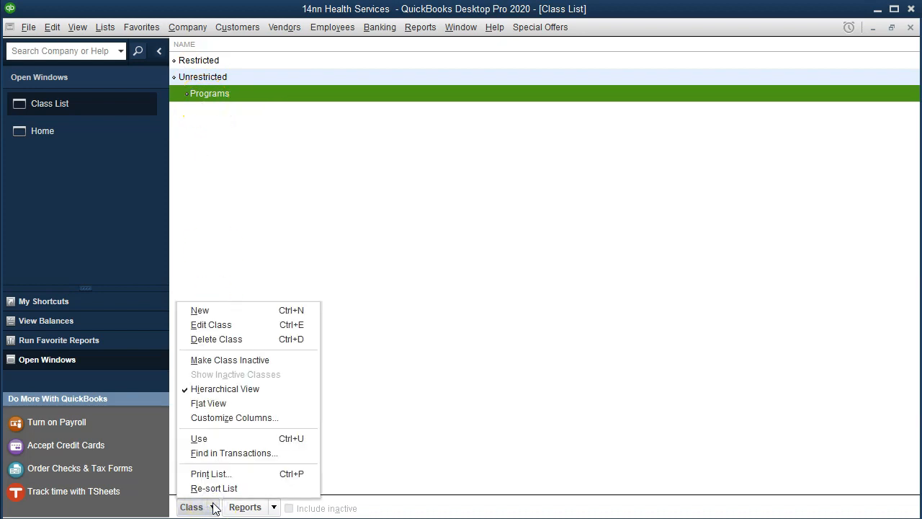
{"action": "left_click", "coordinate": [227, 314]}
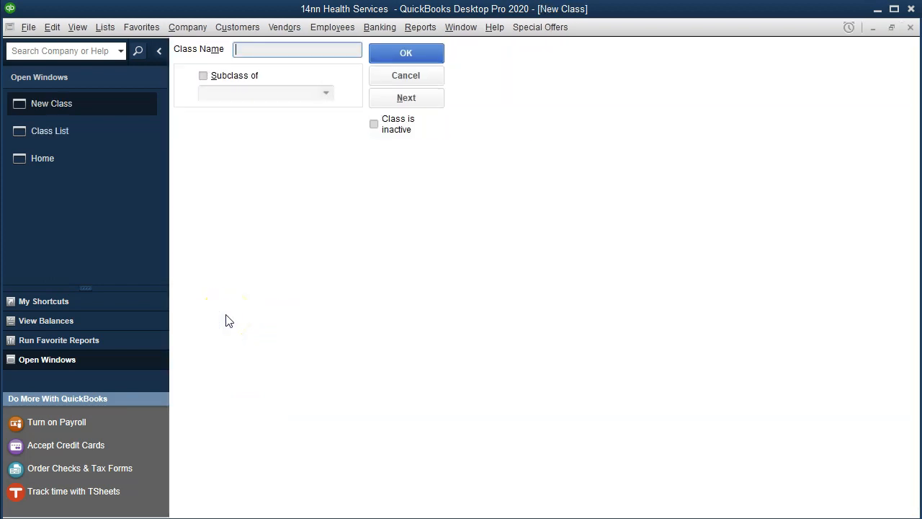
{"action": "type", "text": "Education"}
{"action": "left_click", "coordinate": [203, 76]}
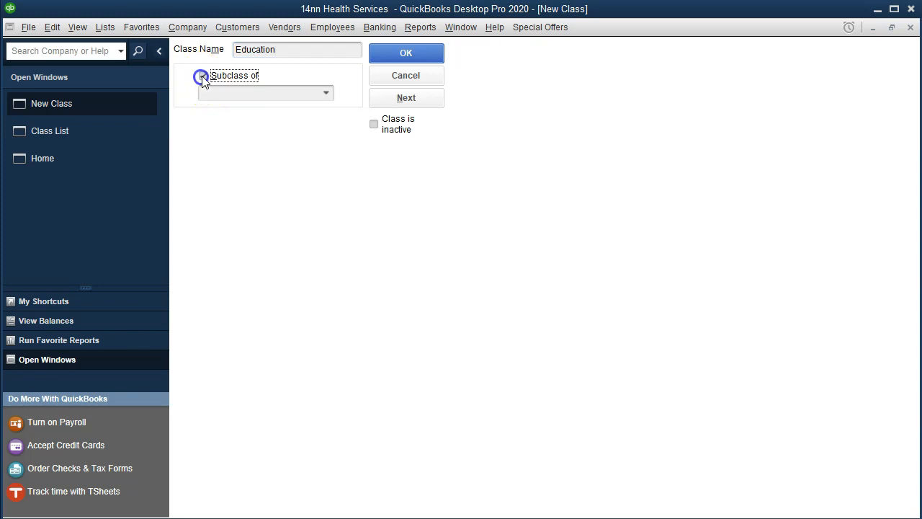
{"action": "left_click", "coordinate": [328, 92]}
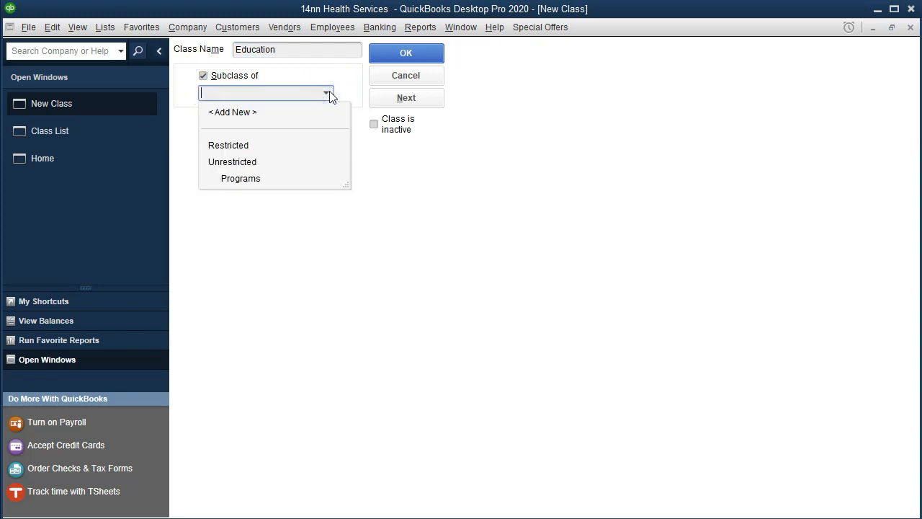
{"action": "left_click", "coordinate": [277, 181]}
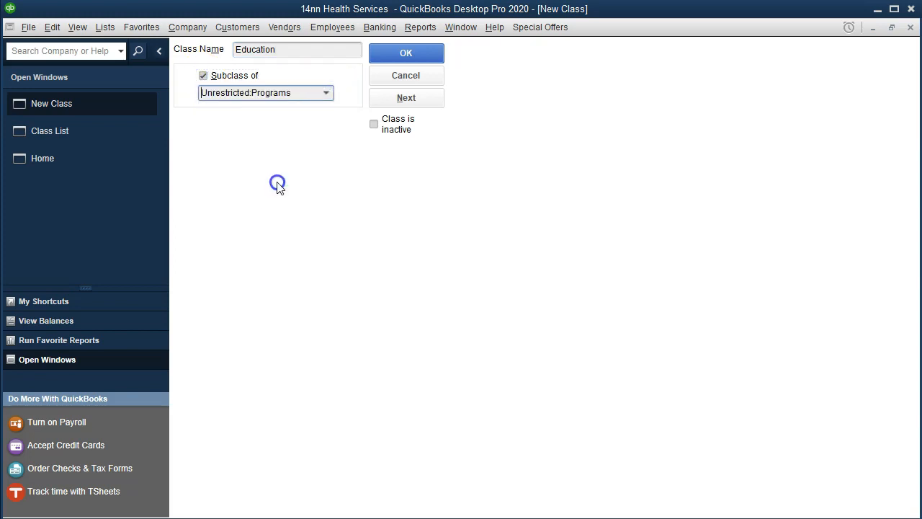
{"action": "left_click", "coordinate": [406, 54]}
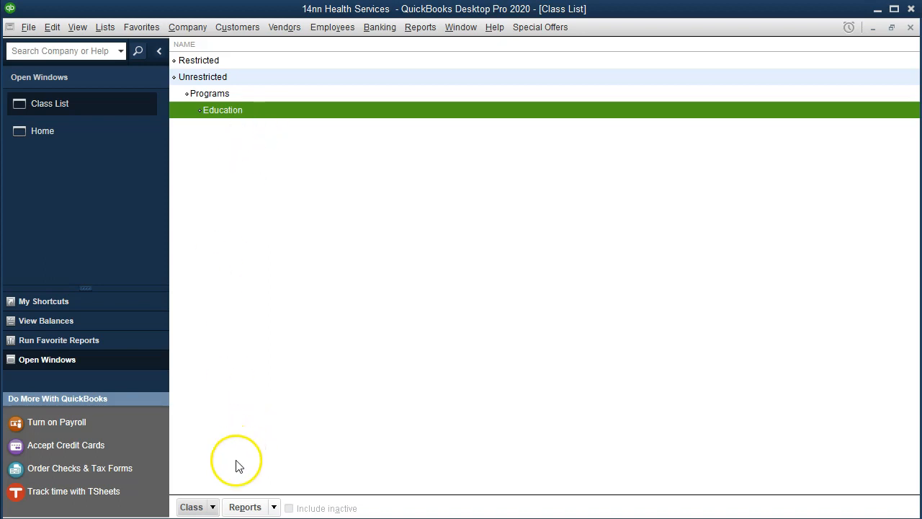
- Add a new class named Community Service as a subclass of Unrestricted:Programs
{"action": "left_click", "coordinate": [215, 508]}
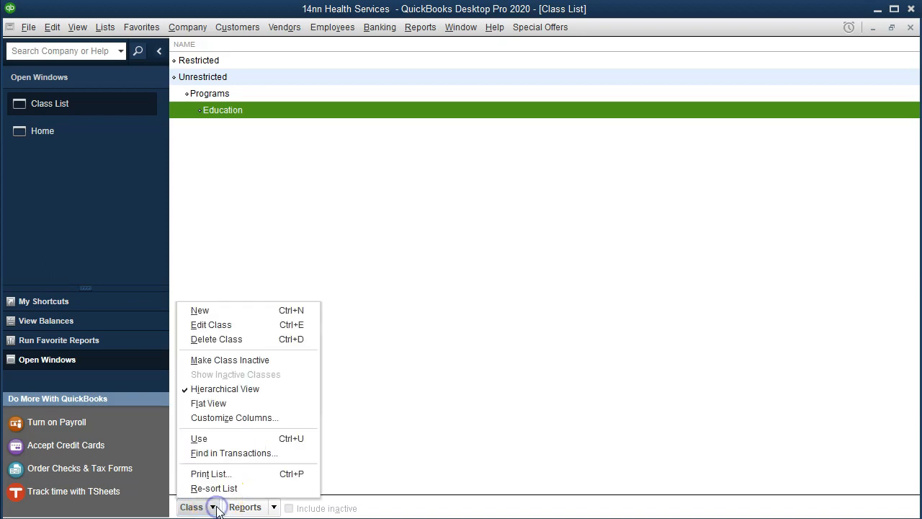
{"action": "left_click", "coordinate": [241, 312]}
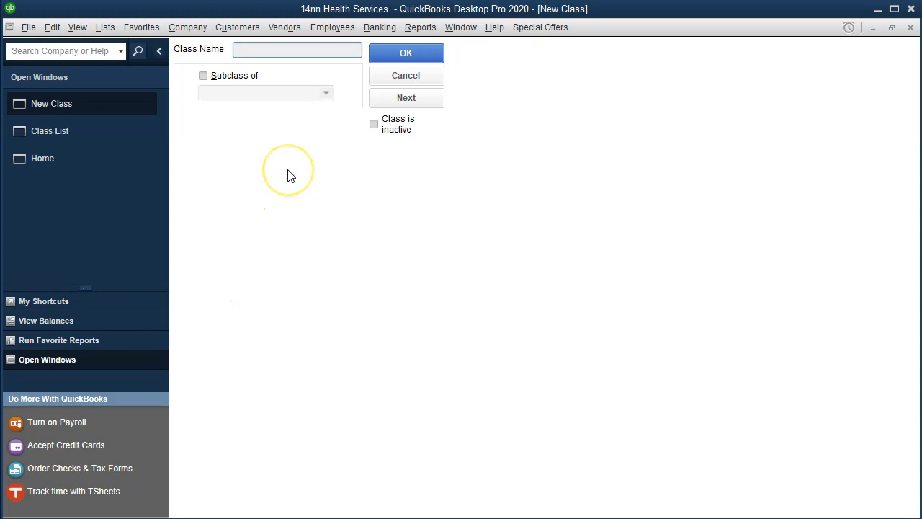
{"action": "type", "text": "Community Service"}
{"action": "key", "text": "Tab"}
{"action": "left_click", "coordinate": [203, 77]}
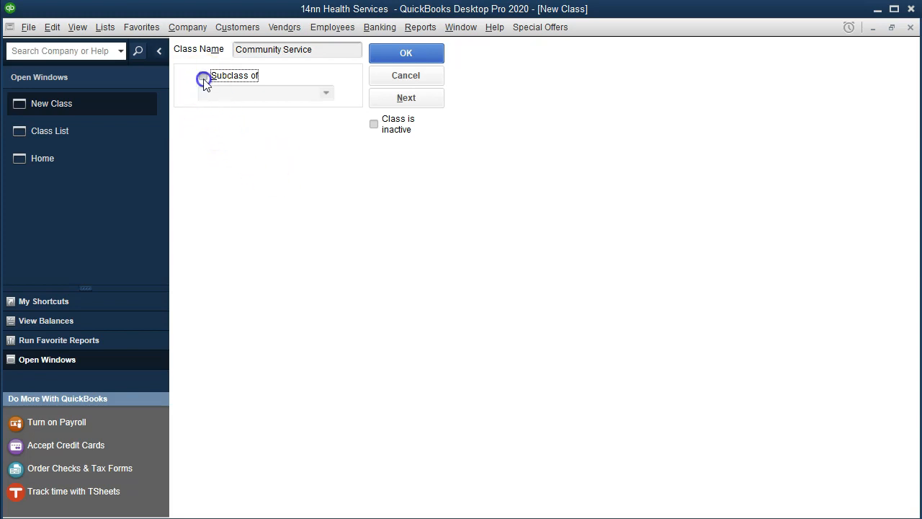
{"action": "left_click", "coordinate": [326, 92]}
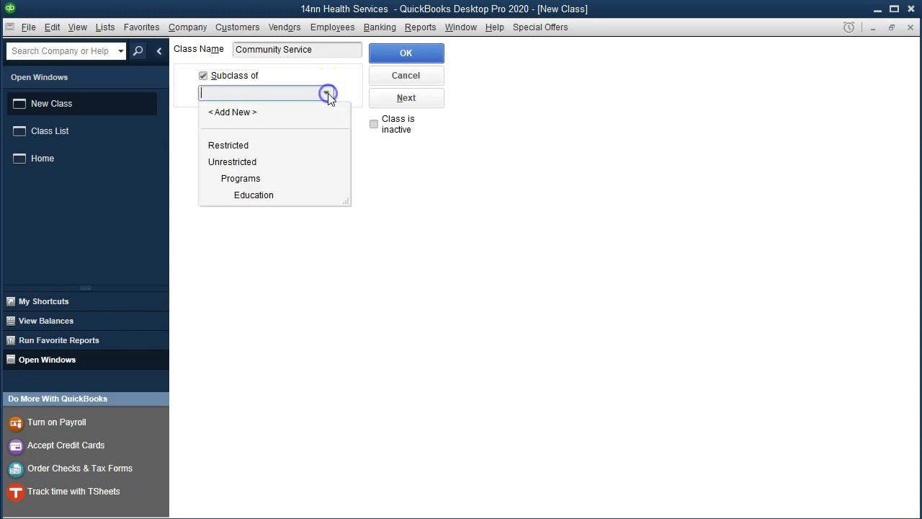
{"action": "left_click", "coordinate": [262, 179]}
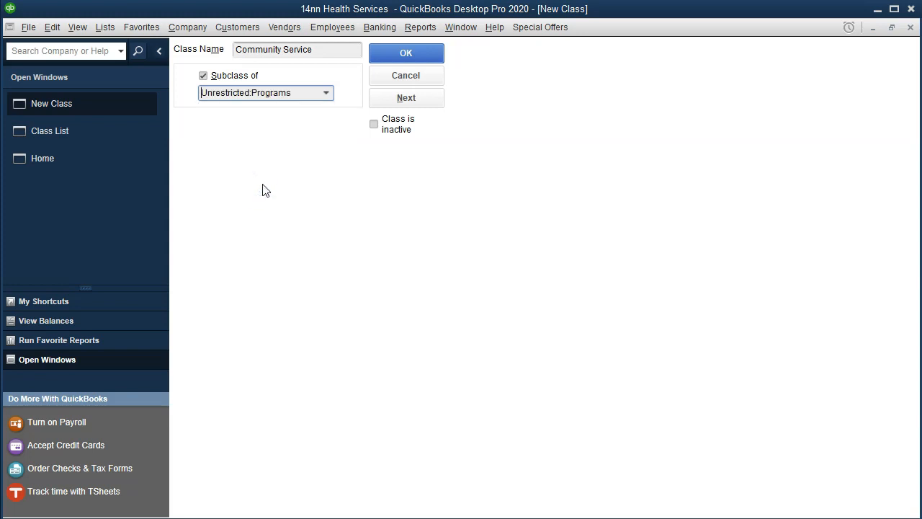
{"action": "left_click", "coordinate": [325, 92]}
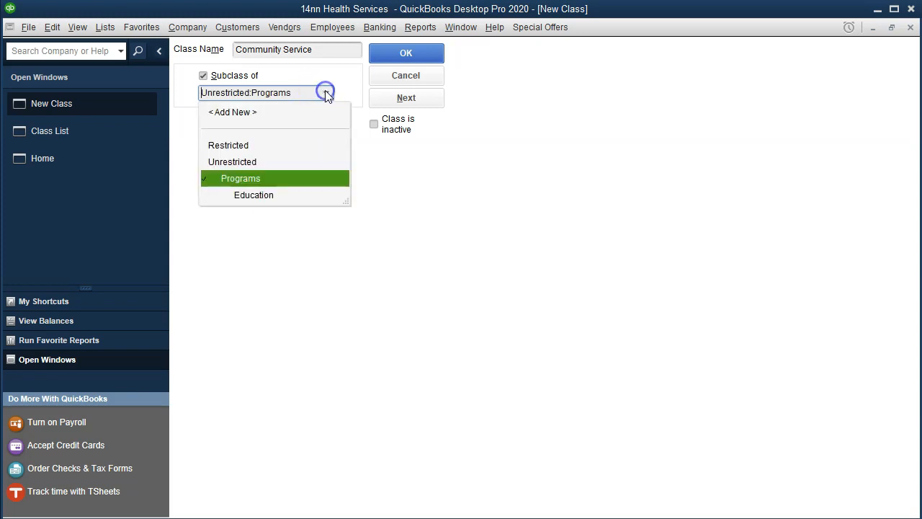
{"action": "left_click", "coordinate": [325, 92]}
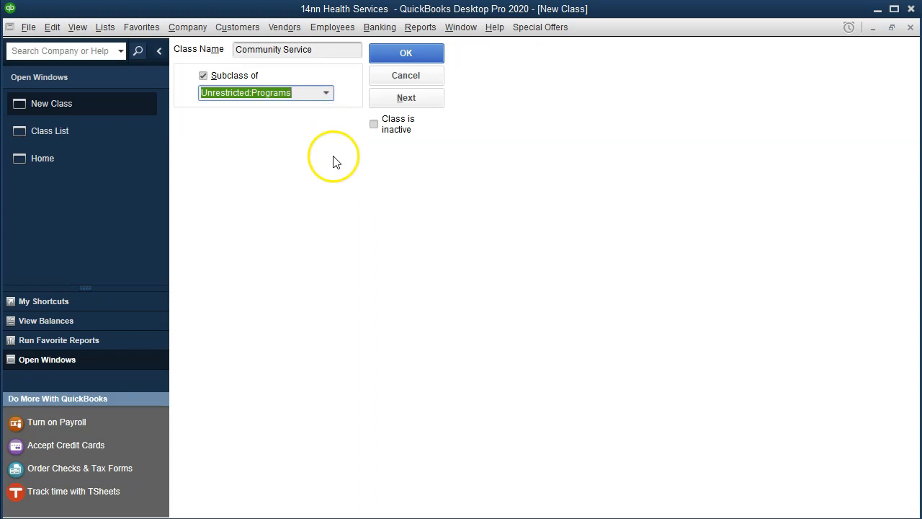
{"action": "left_click", "coordinate": [392, 58]}
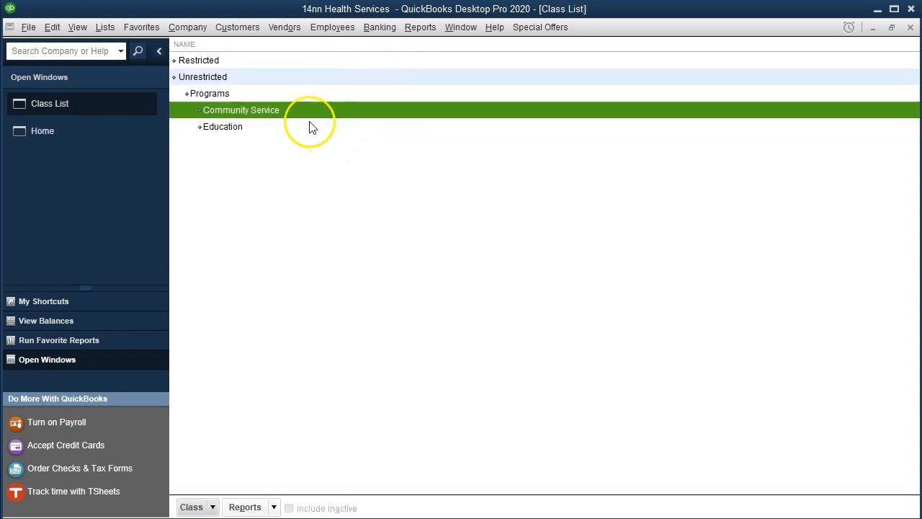
- Try moving Community Service out to the same level as Programs, and return it beneath Programs
{"action": "left_click", "coordinate": [201, 112]}
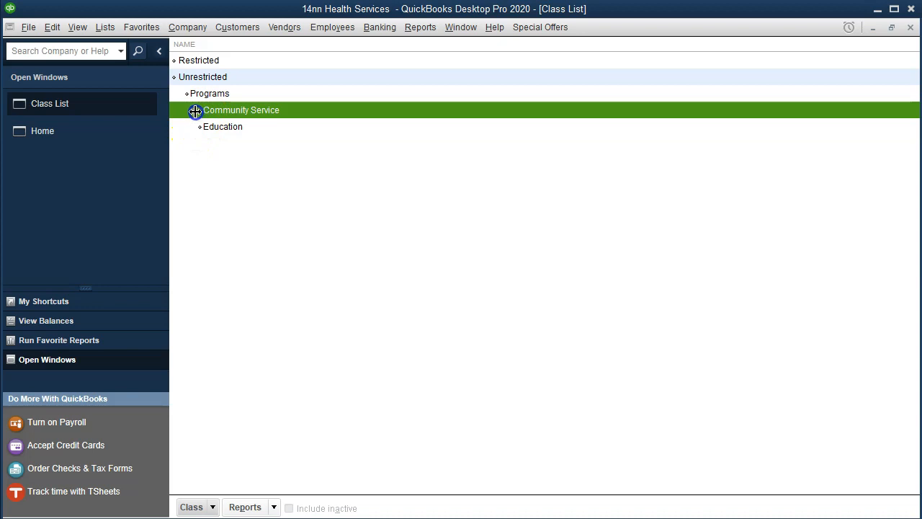
{"action": "left_click_drag", "start_coordinate": [194, 113], "coordinate": [187, 114]}
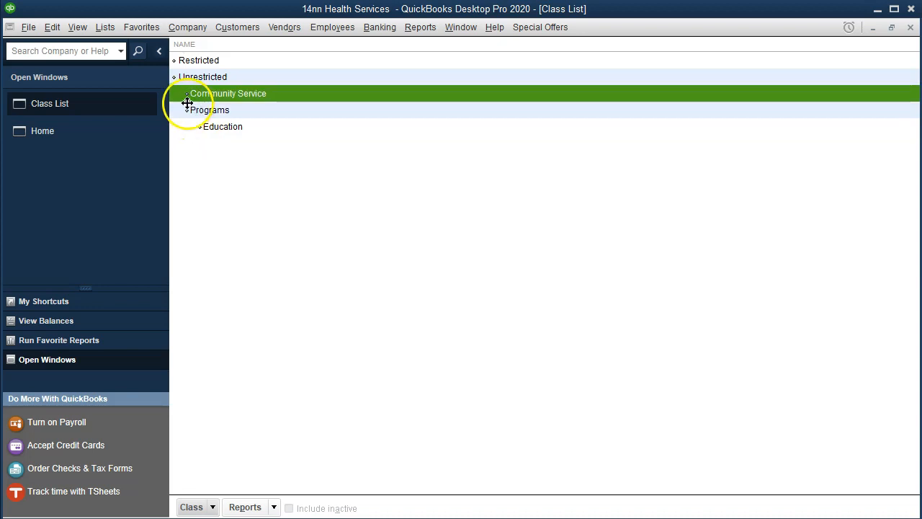
{"action": "mouse_move", "coordinate": [188, 99]}
{"action": "left_mouse_down"}
{"action": "mouse_move", "coordinate": [185, 134]}
{"action": "mouse_move", "coordinate": [186, 125]}
{"action": "mouse_move", "coordinate": [202, 129]}
{"action": "mouse_move", "coordinate": [202, 109]}
{"action": "left_mouse_up"}
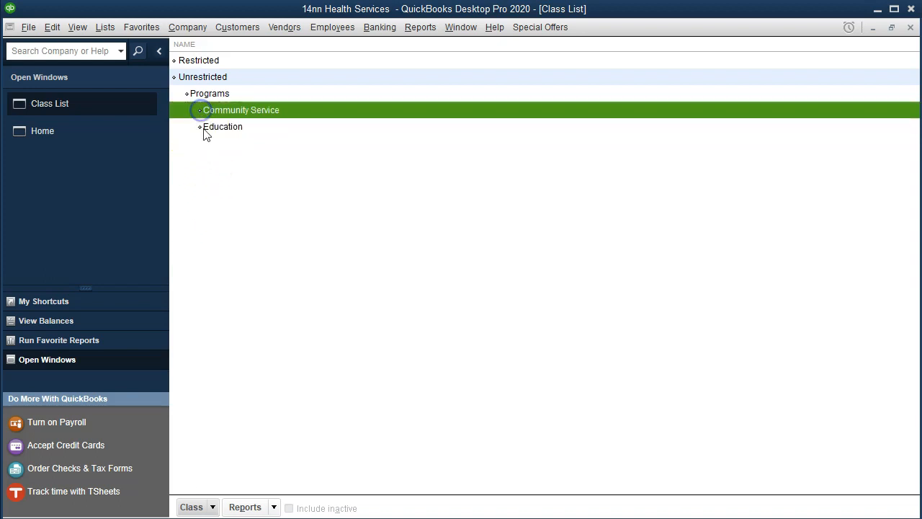
- Move the Unrestricted class with its subclasses above Restricted in the Class List
{"action": "left_click", "coordinate": [171, 77]}
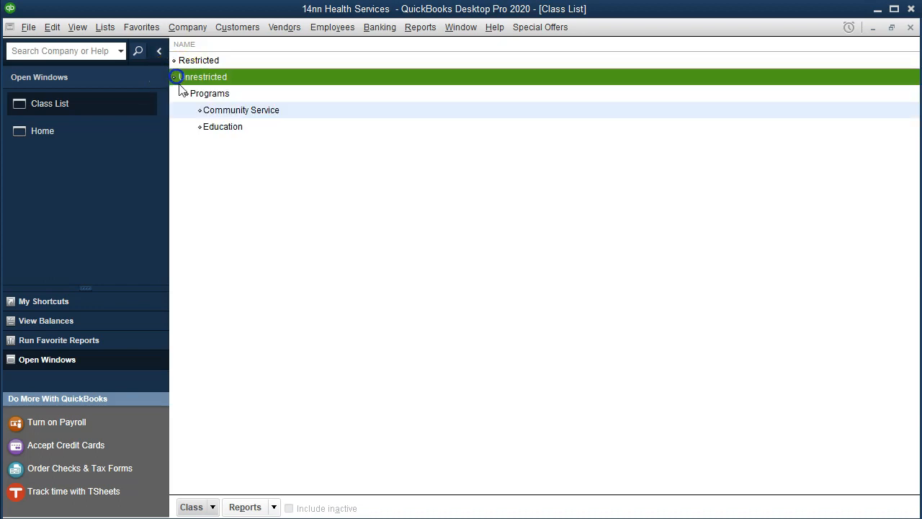
{"action": "left_click", "coordinate": [196, 128]}
{"action": "left_click", "coordinate": [172, 77]}
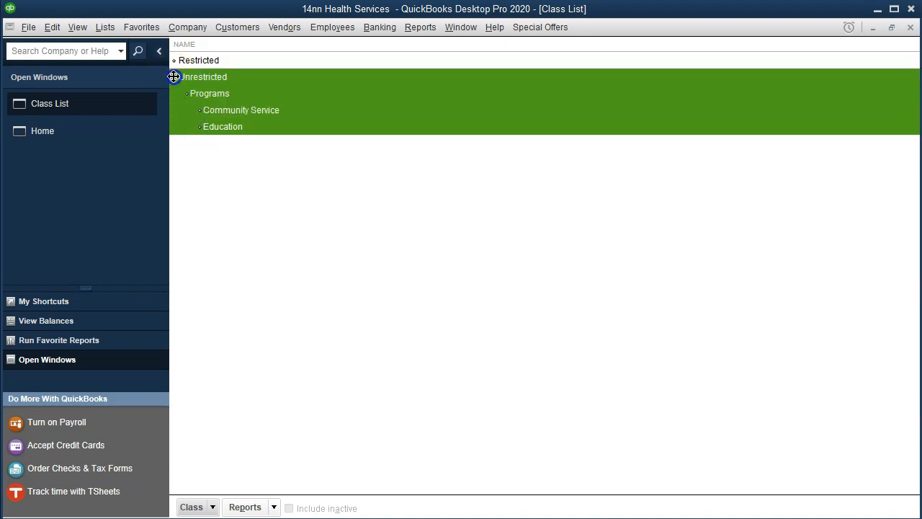
{"action": "left_click_drag", "start_coordinate": [173, 77], "coordinate": [175, 55]}
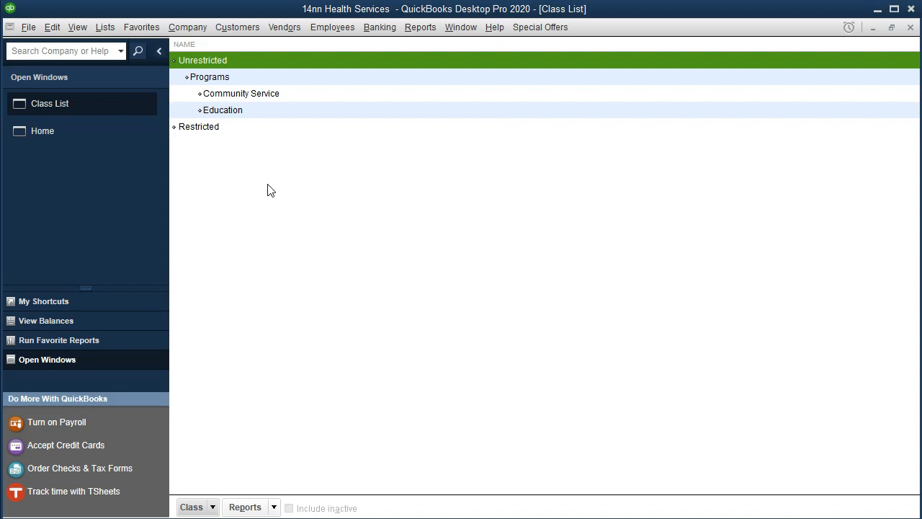
- Switch to the Excel example and review its functional expense columns and the donor restriction columns of the Statement of Activities
{"action": "left_click", "coordinate": [471, 516]}
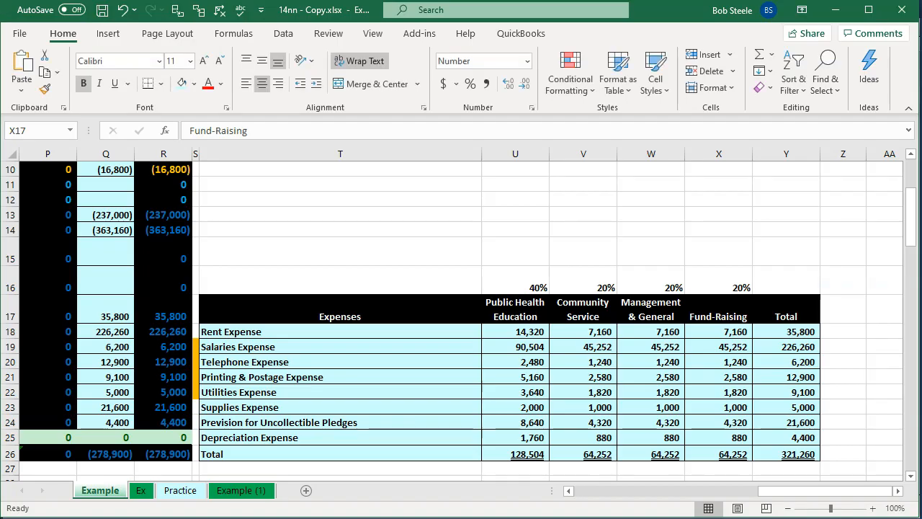
{"action": "left_click", "coordinate": [539, 363]}
{"action": "scroll", "coordinate": [539, 364], "scroll_direction": "down", "scroll_amount": 3}
{"action": "scroll", "coordinate": [539, 364], "scroll_direction": "down", "scroll_amount": 8}
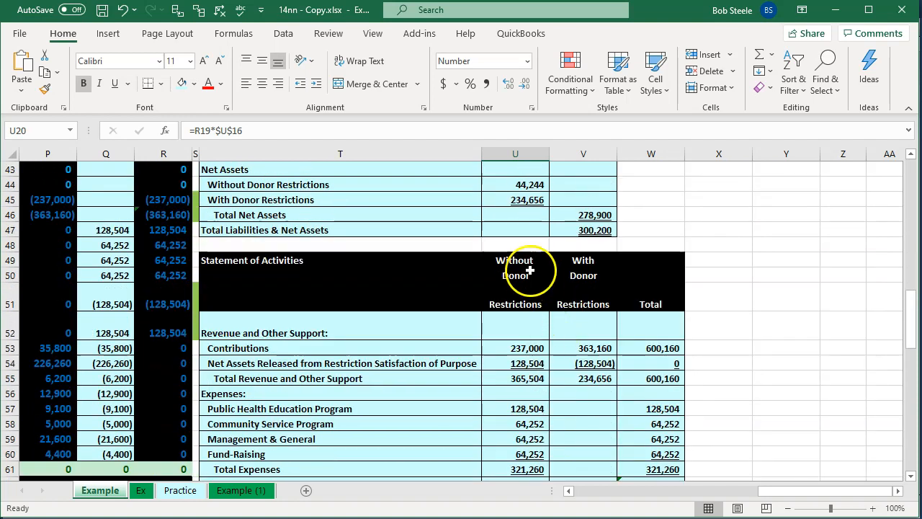
{"action": "left_click", "coordinate": [530, 280]}
{"action": "key", "text": "Right"}
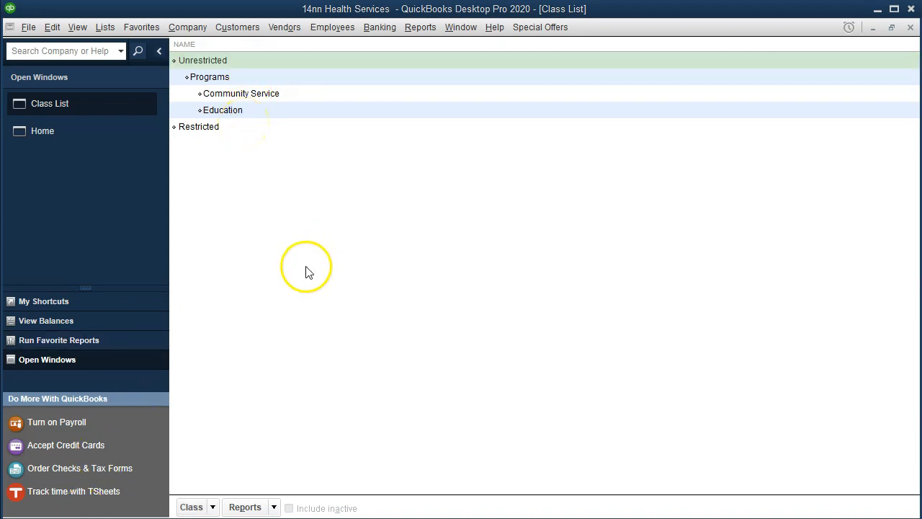
- In the QuickBooks Class List, add a new class named Adnim as a subclass of Unrestricted
{"action": "left_click", "coordinate": [199, 506]}
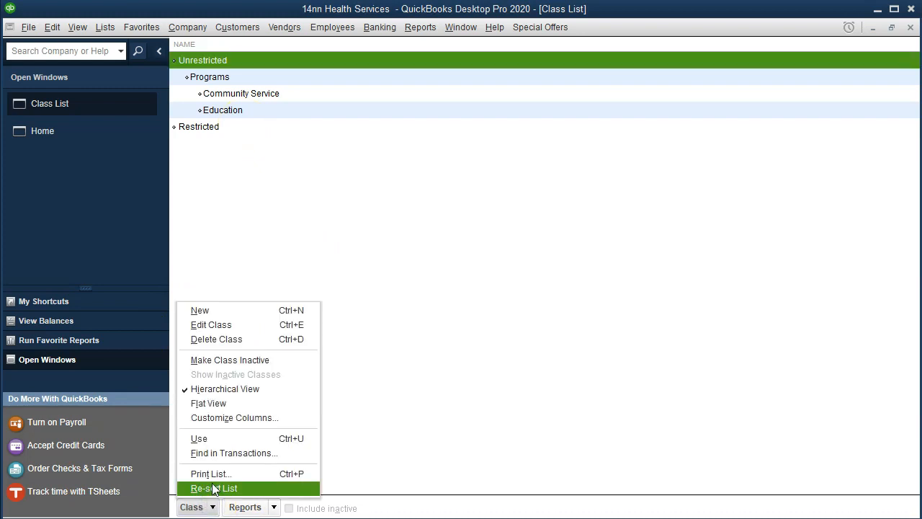
{"action": "left_click", "coordinate": [229, 310]}
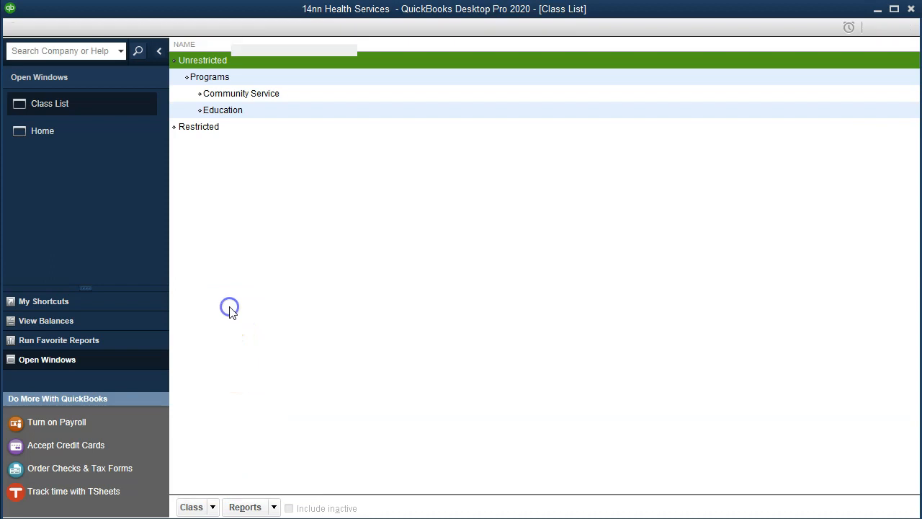
{"action": "type", "text": "Adnim"}
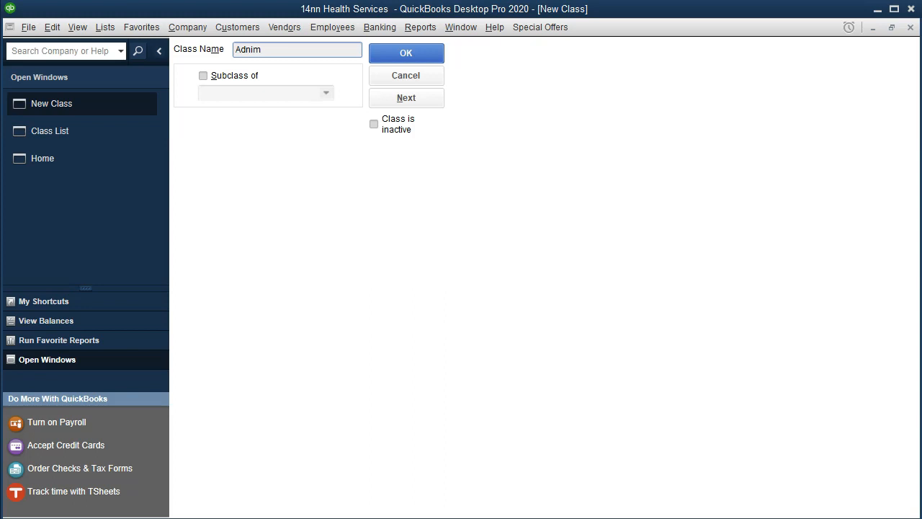
{"action": "left_click", "coordinate": [203, 75]}
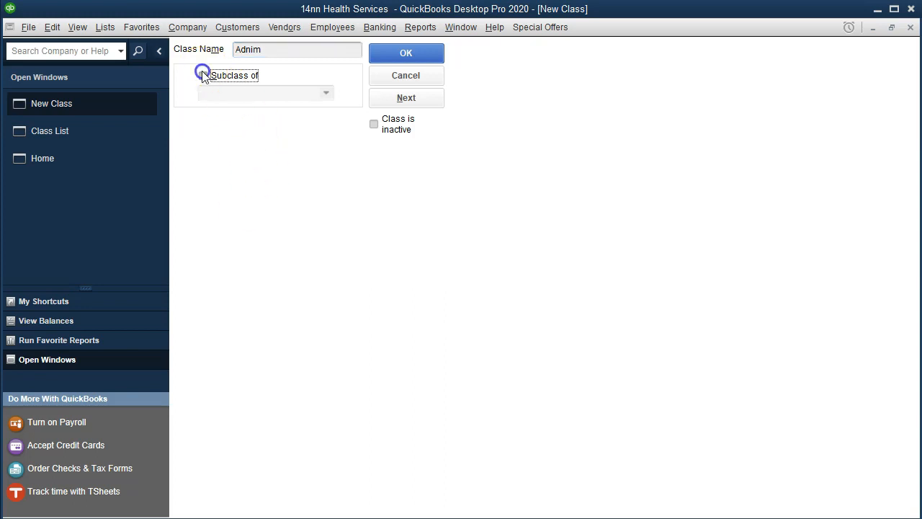
{"action": "left_click", "coordinate": [325, 95]}
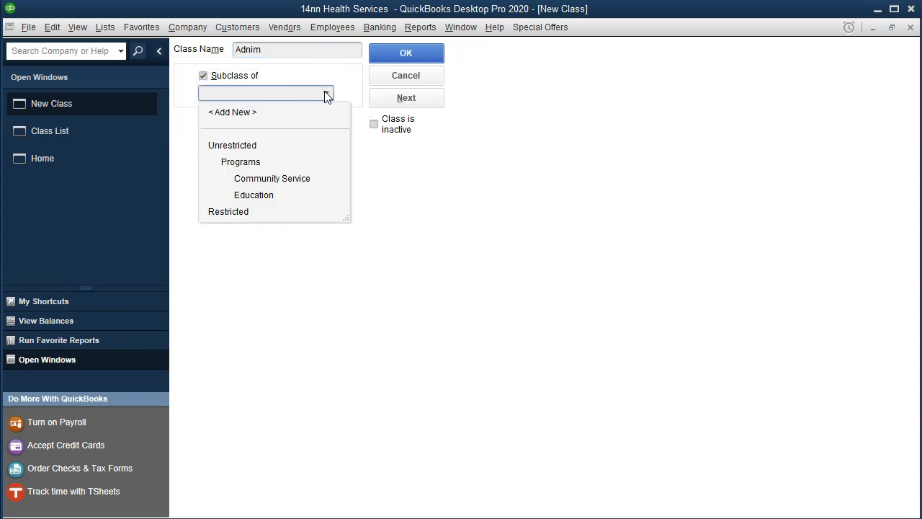
{"action": "left_click", "coordinate": [260, 145]}
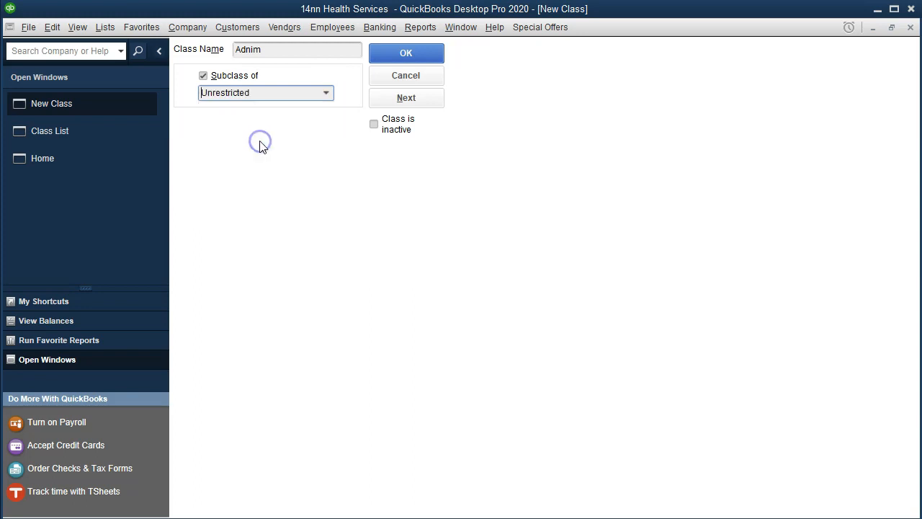
{"action": "left_click", "coordinate": [395, 58]}
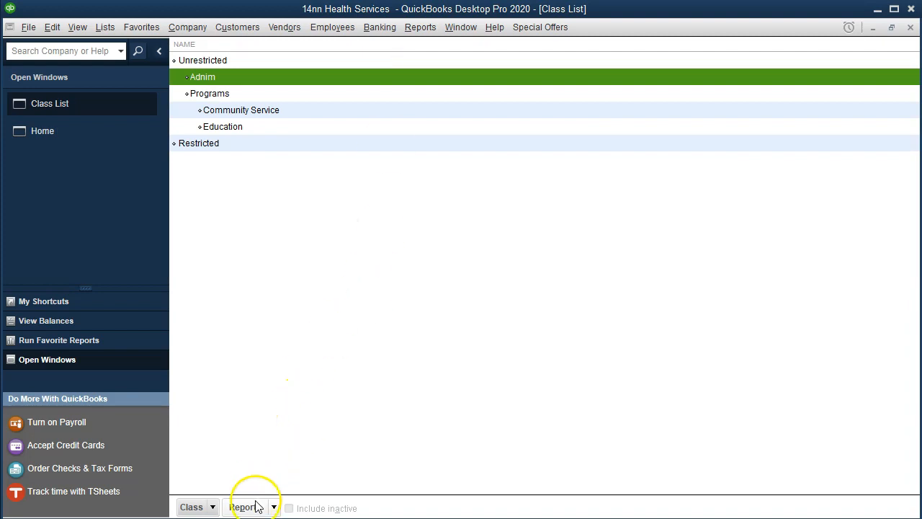
- Add a new class named Fundraising as a subclass of Unrestricted, and move Programs with its subclasses above Fundraising and Adnim
{"action": "left_click", "coordinate": [209, 507]}
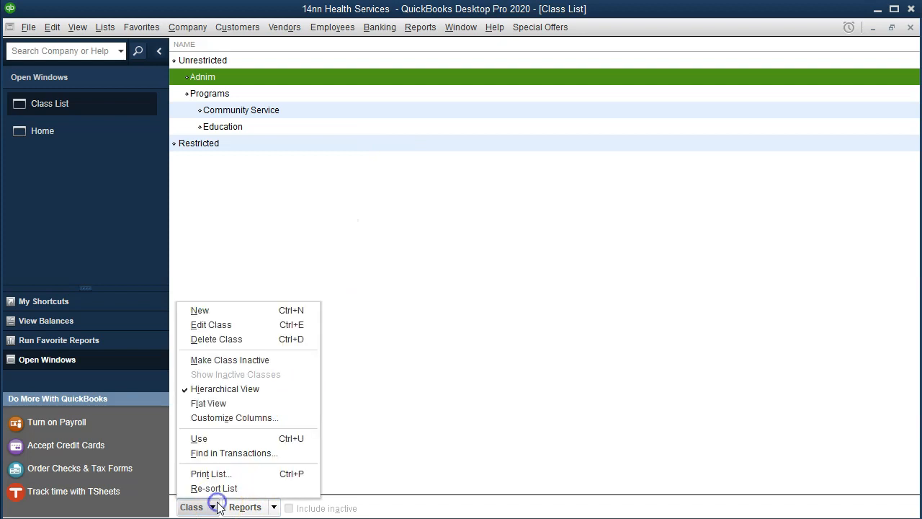
{"action": "left_click", "coordinate": [215, 316]}
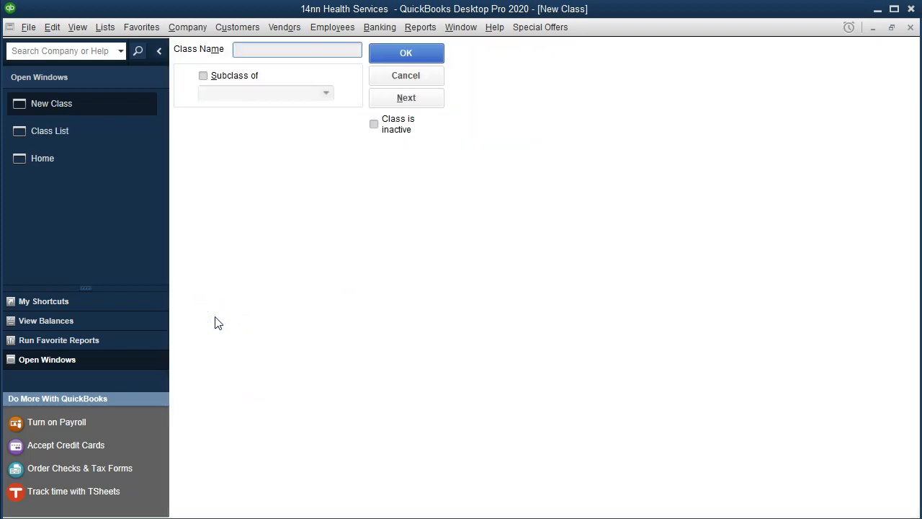
{"action": "type", "text": "Fundraising"}
{"action": "key", "text": "Tab"}
{"action": "left_click", "coordinate": [203, 76]}
{"action": "left_click", "coordinate": [324, 93]}
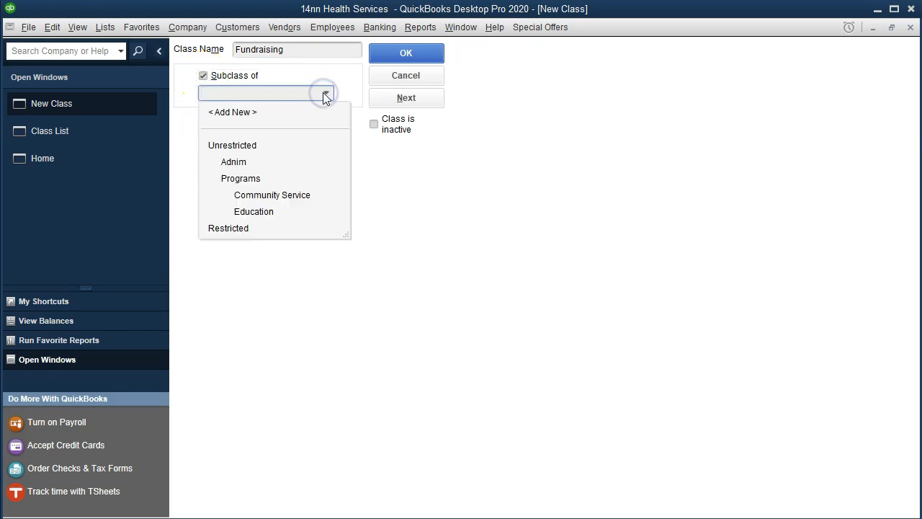
{"action": "left_click", "coordinate": [251, 145]}
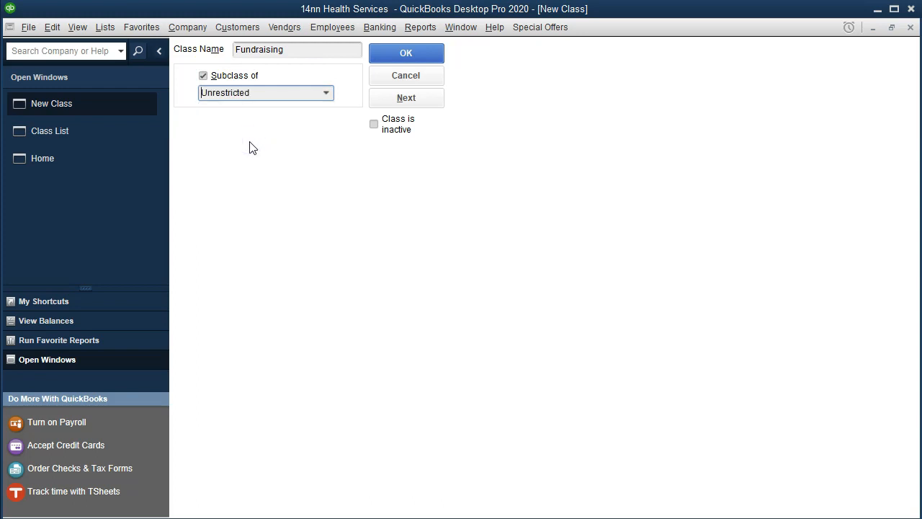
{"action": "left_click", "coordinate": [405, 53]}
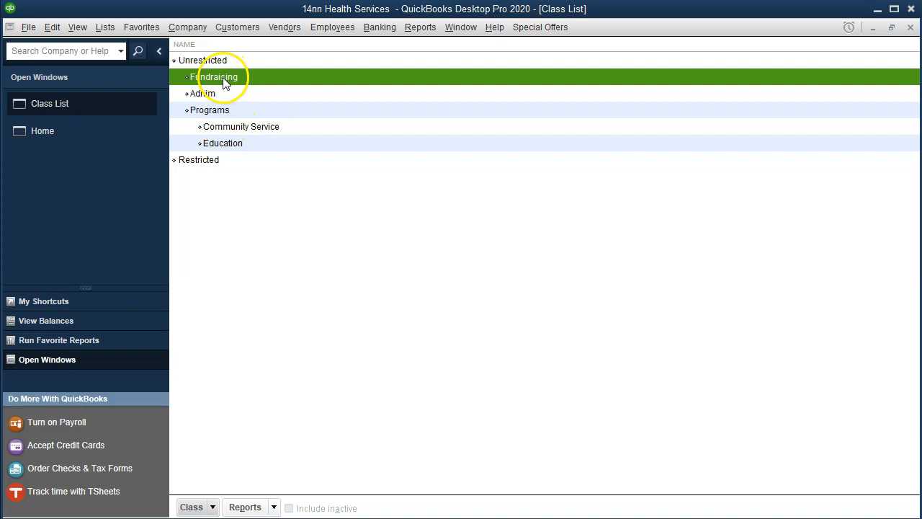
{"action": "left_click", "coordinate": [186, 110]}
{"action": "left_click_drag", "start_coordinate": [187, 111], "coordinate": [192, 74]}
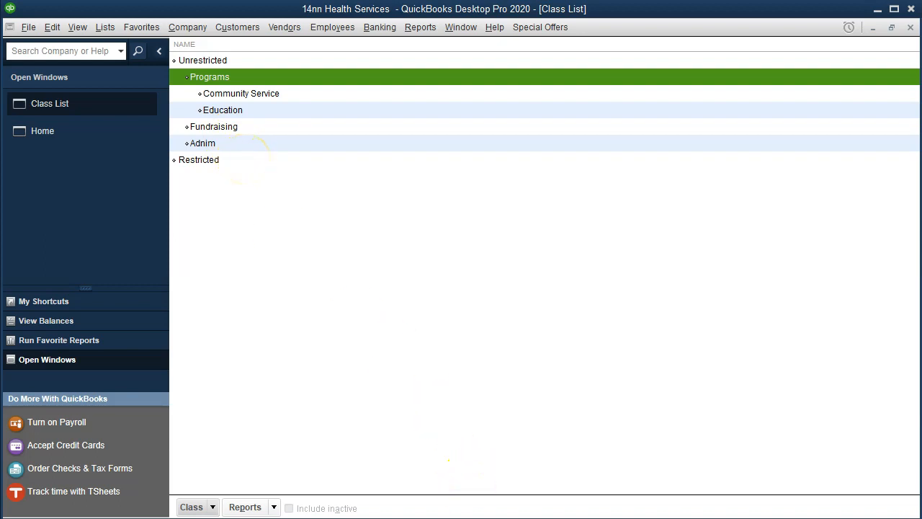
- Switch to the Excel example and check the allocation percentage above each functional expense column
{"action": "key", "text": "alt+Tab"}
{"action": "left_click", "coordinate": [596, 311]}
{"action": "left_click", "coordinate": [523, 237]}
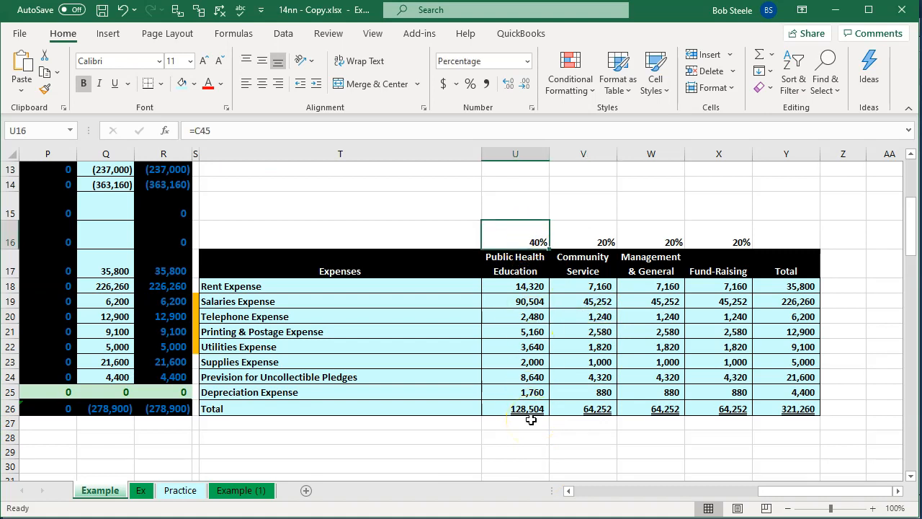
{"action": "key", "text": "Right"}
{"action": "key", "text": "Right"}
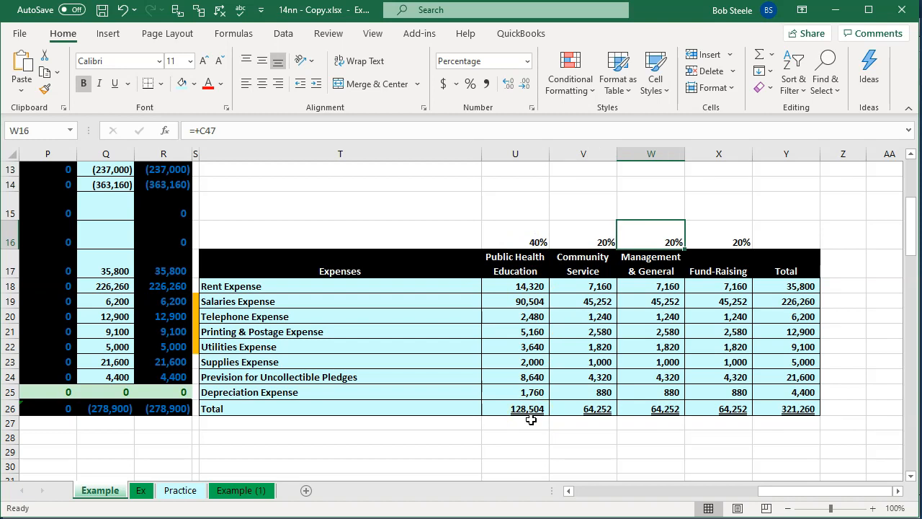
{"action": "key", "text": "Right"}
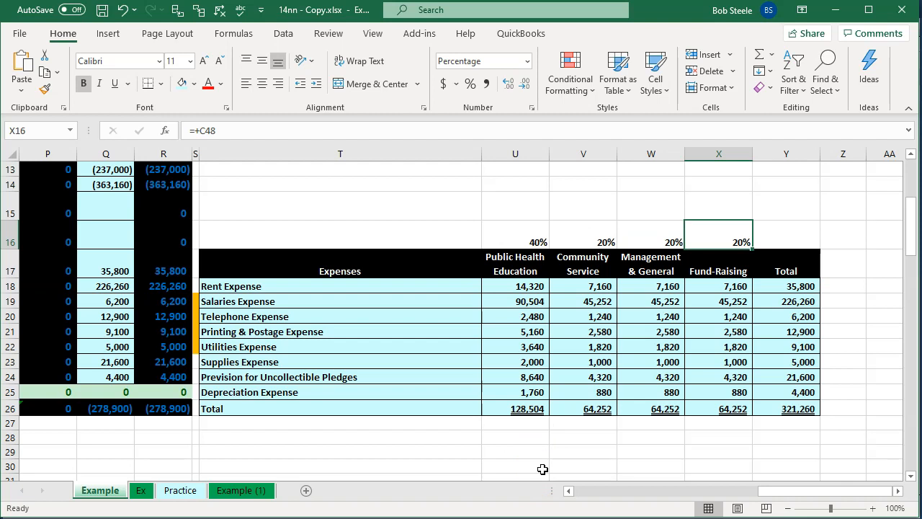
- Return to the QuickBooks Class List and rename the Education class as Education 40%
{"action": "left_click", "coordinate": [512, 518]}
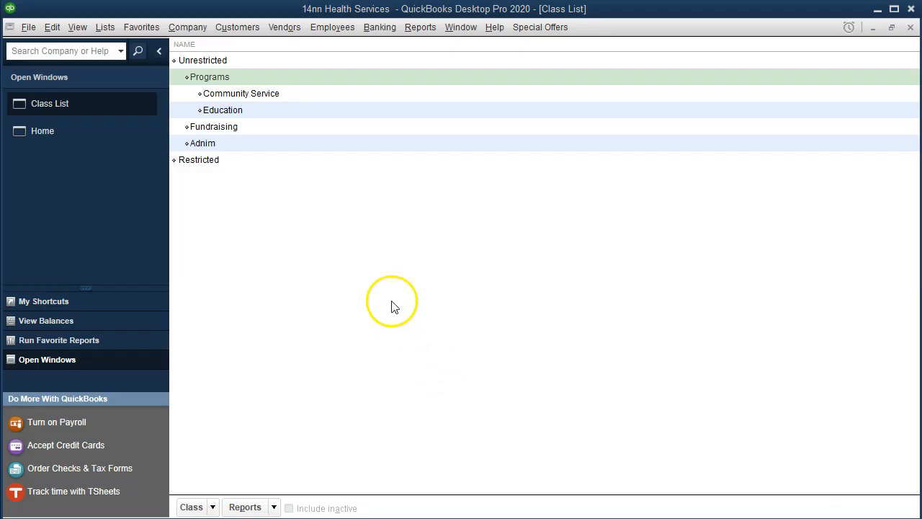
{"action": "left_click", "coordinate": [248, 114]}
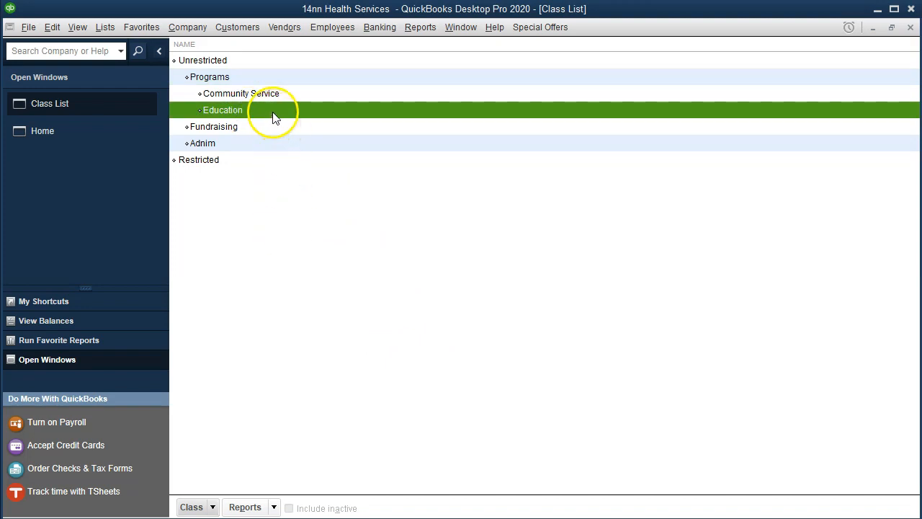
{"action": "double_click", "coordinate": [273, 114]}
{"action": "left_click", "coordinate": [306, 46]}
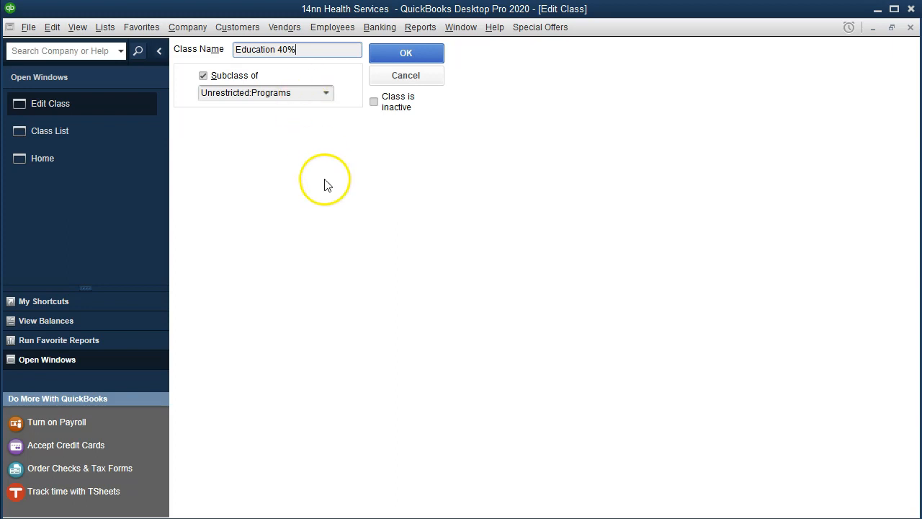
{"action": "left_click", "coordinate": [398, 59]}
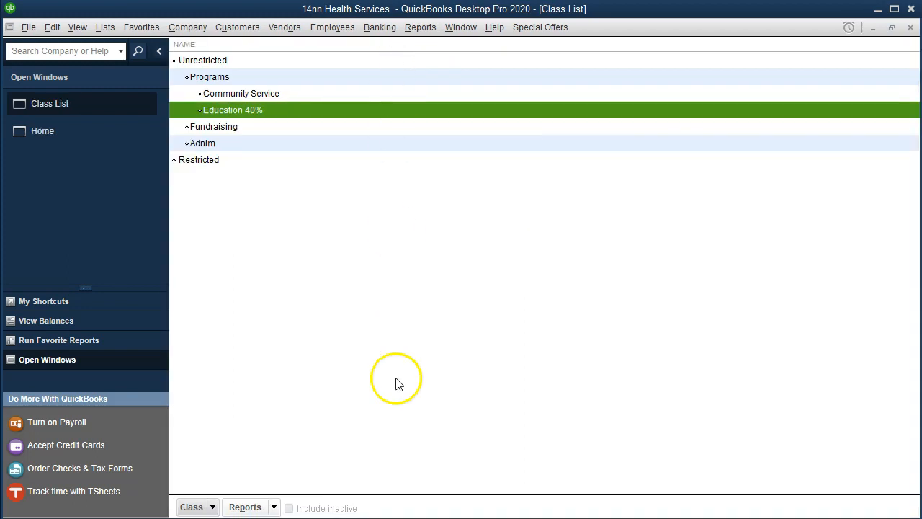
- Recheck the allocation percentages in Excel, and rename the Community Service class in QuickBooks as Community Service 20%
{"action": "key", "text": "alt+Tab"}
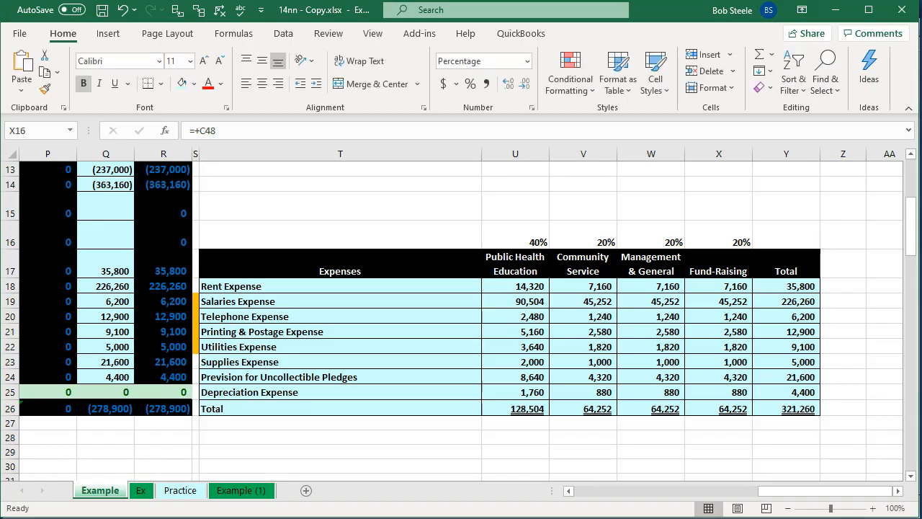
{"action": "key", "text": "alt+Tab"}
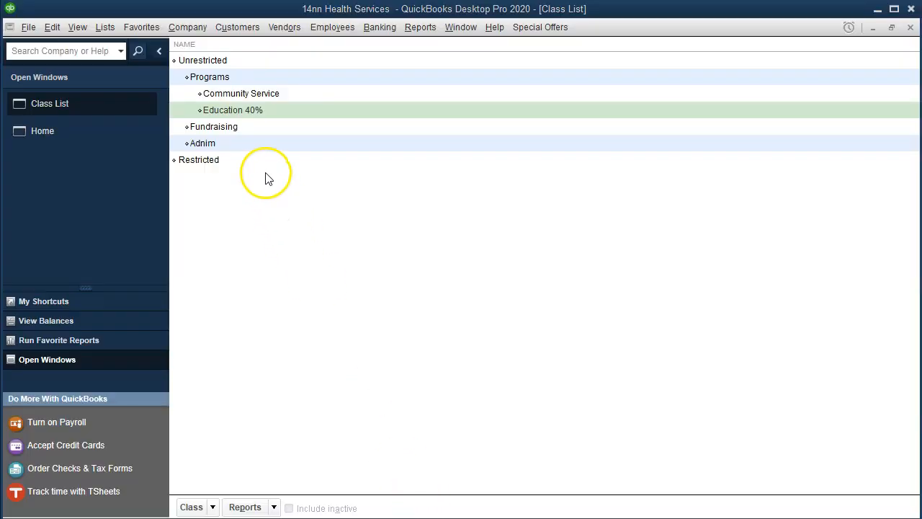
{"action": "double_click", "coordinate": [243, 94]}
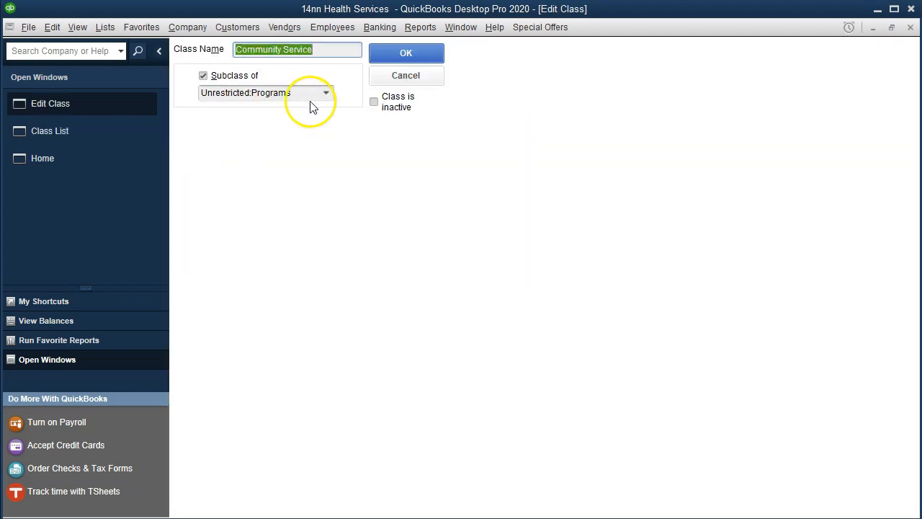
{"action": "left_click", "coordinate": [338, 50]}
{"action": "type", "text": "20"}
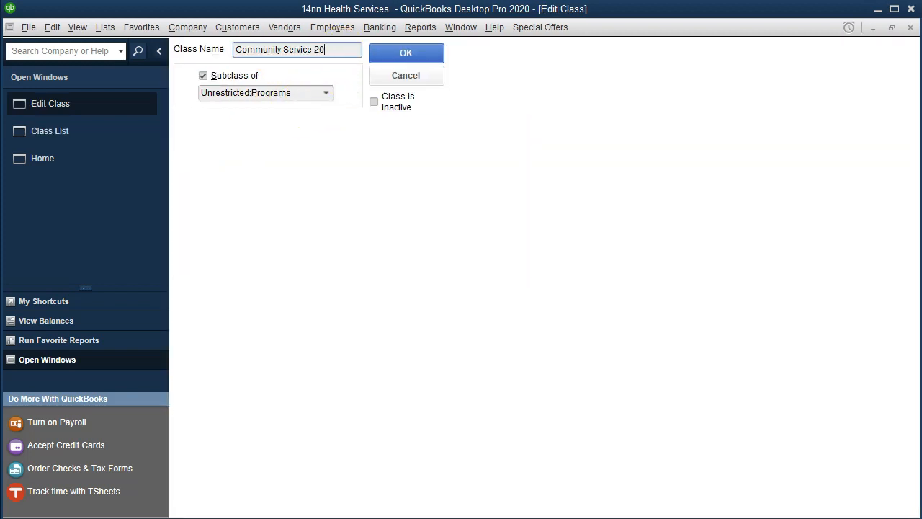
{"action": "left_click", "coordinate": [383, 50]}
{"action": "left_click", "coordinate": [412, 48]}
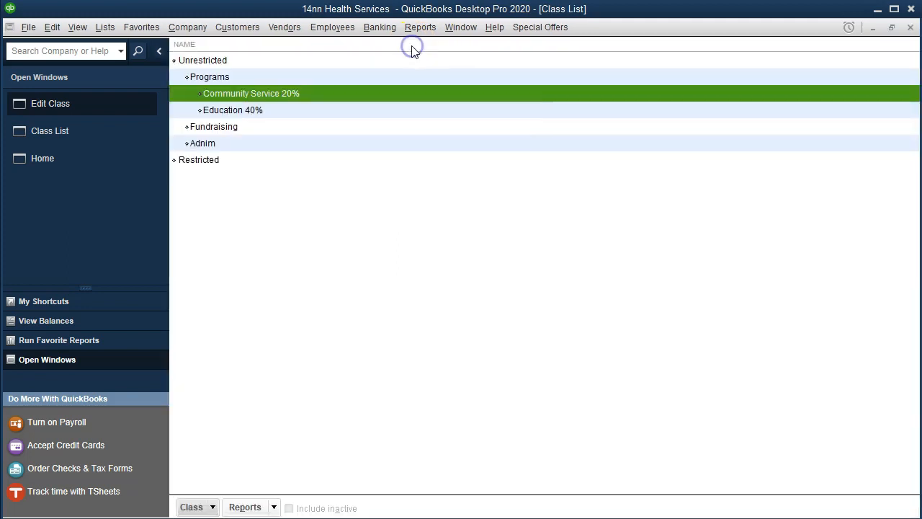
- Rename the Fundraising class as Fundraising 20% and the Adnim class as Adnim 20%
{"action": "double_click", "coordinate": [240, 130]}
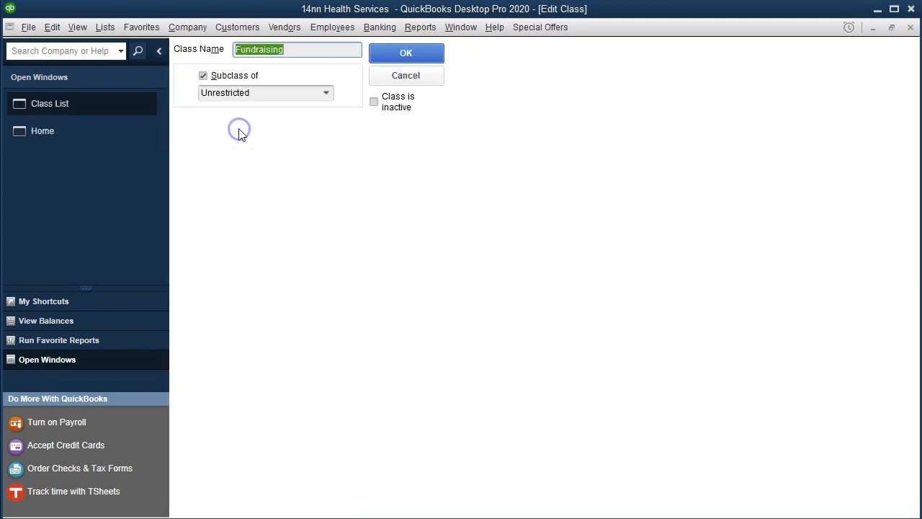
{"action": "left_click", "coordinate": [307, 48]}
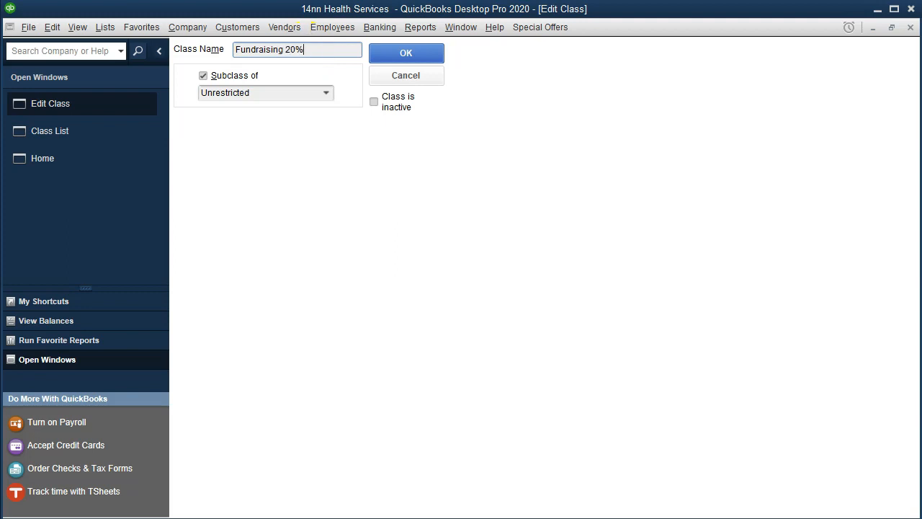
{"action": "left_click", "coordinate": [413, 54]}
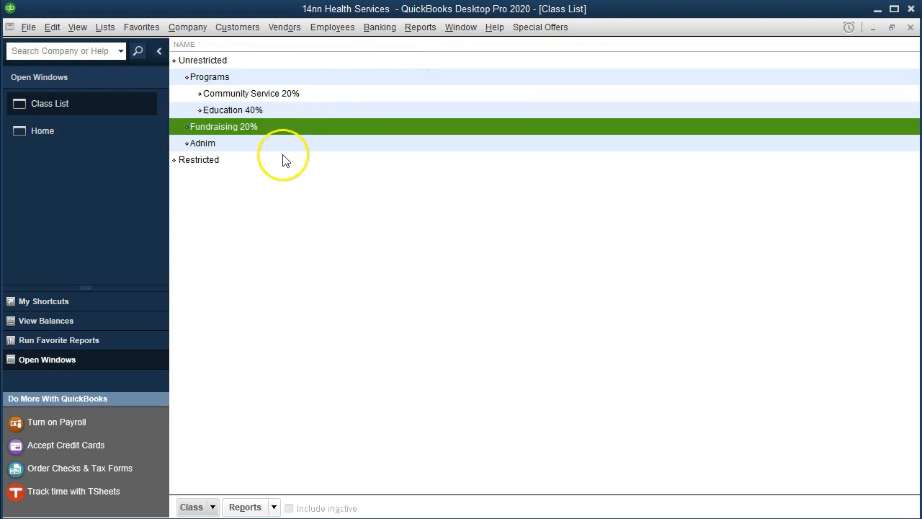
{"action": "double_click", "coordinate": [277, 144]}
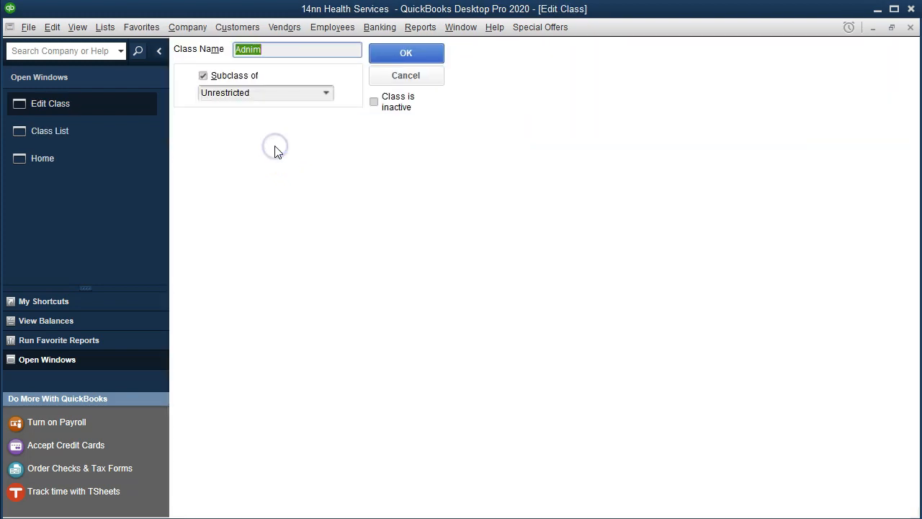
{"action": "left_click", "coordinate": [293, 50]}
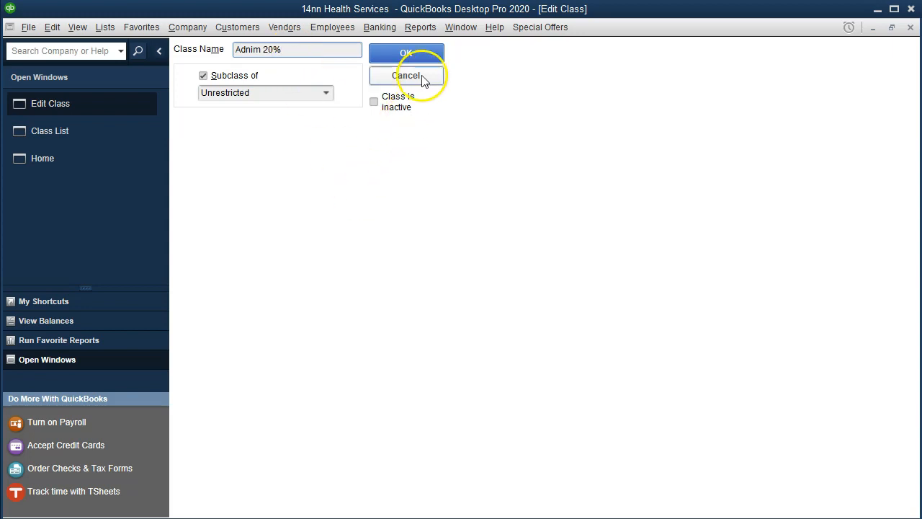
{"action": "left_click", "coordinate": [422, 53]}
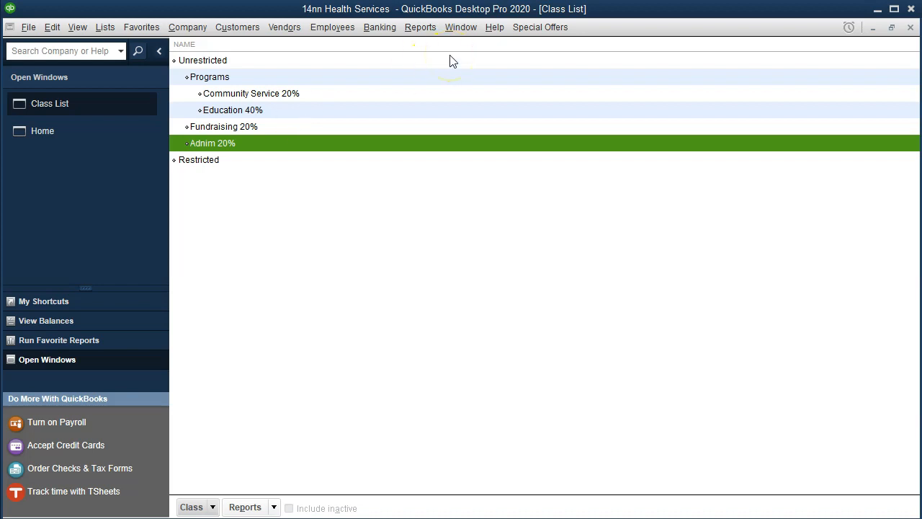
- Open the Profit & Loss by Class report
{"action": "left_click", "coordinate": [433, 32]}
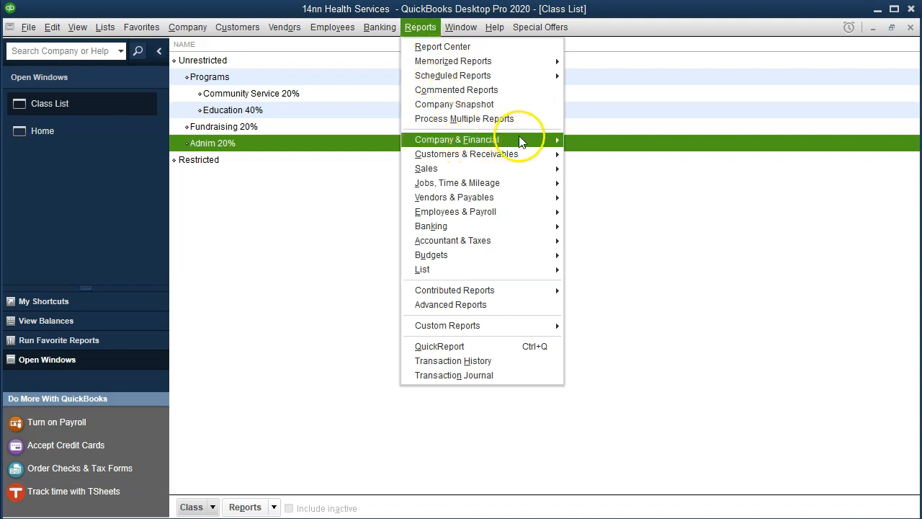
{"action": "mouse_move", "coordinate": [525, 140]}
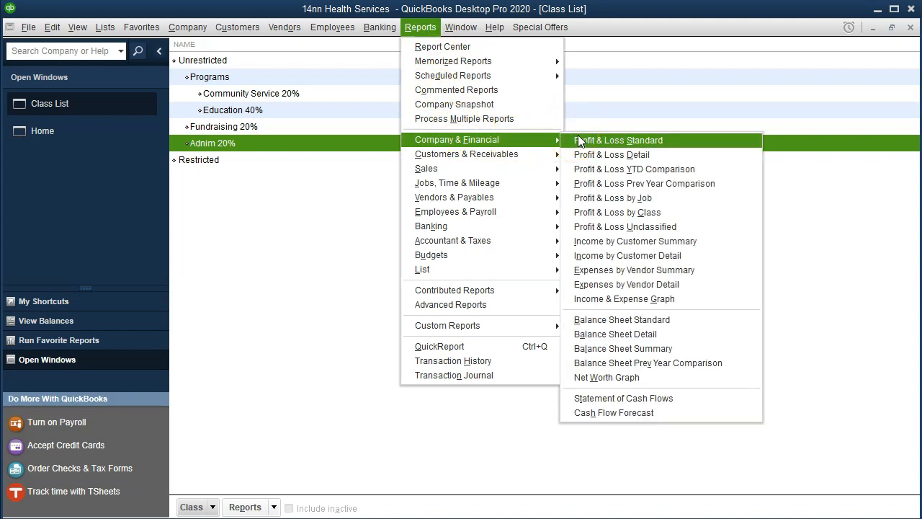
{"action": "left_click", "coordinate": [677, 213]}
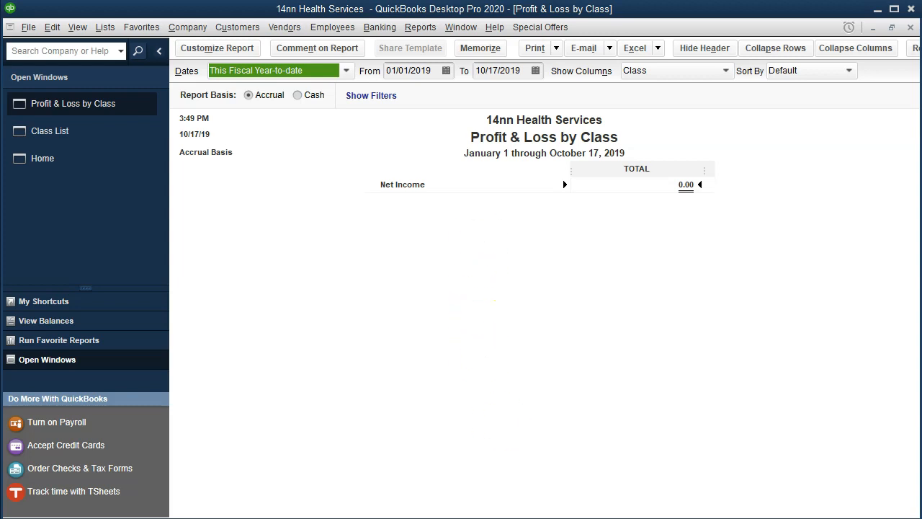
- Switch to the Excel example and examine the Statement of Activities layout with its donor restriction columns
{"action": "key", "text": "alt+Tab"}
{"action": "left_click", "coordinate": [570, 428]}
{"action": "scroll", "coordinate": [570, 430], "scroll_direction": "up", "scroll_amount": 4}
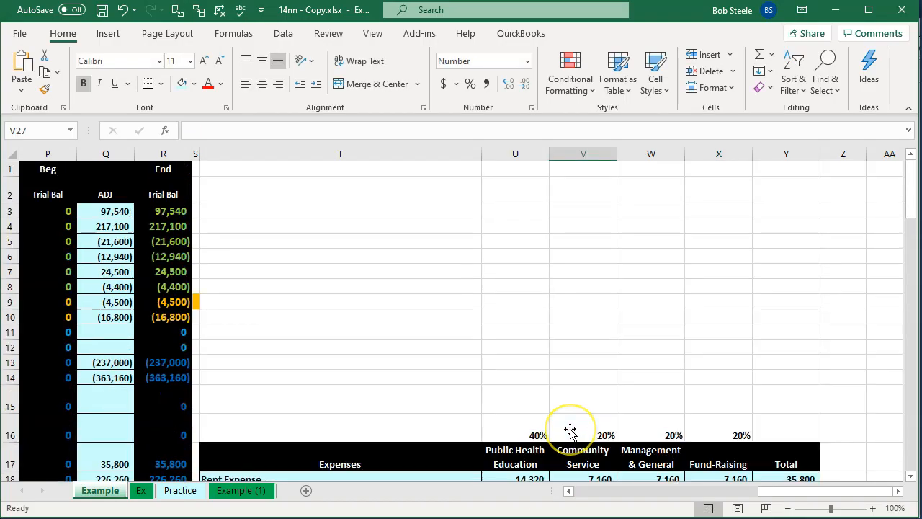
{"action": "scroll", "coordinate": [570, 430], "scroll_direction": "down", "scroll_amount": 15}
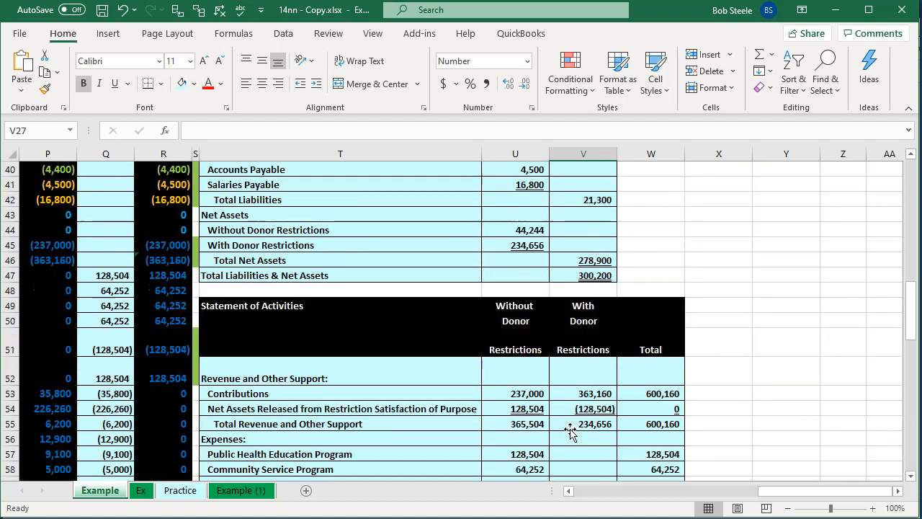
{"action": "left_click", "coordinate": [363, 227]}
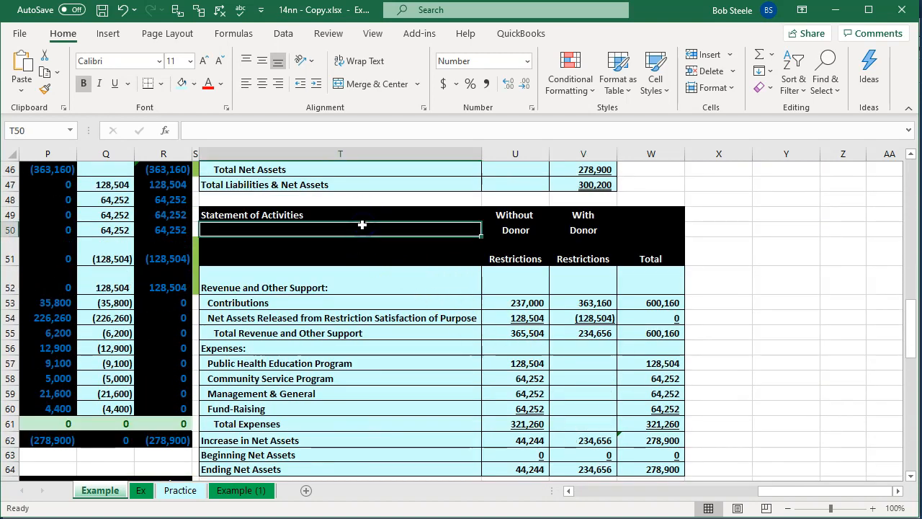